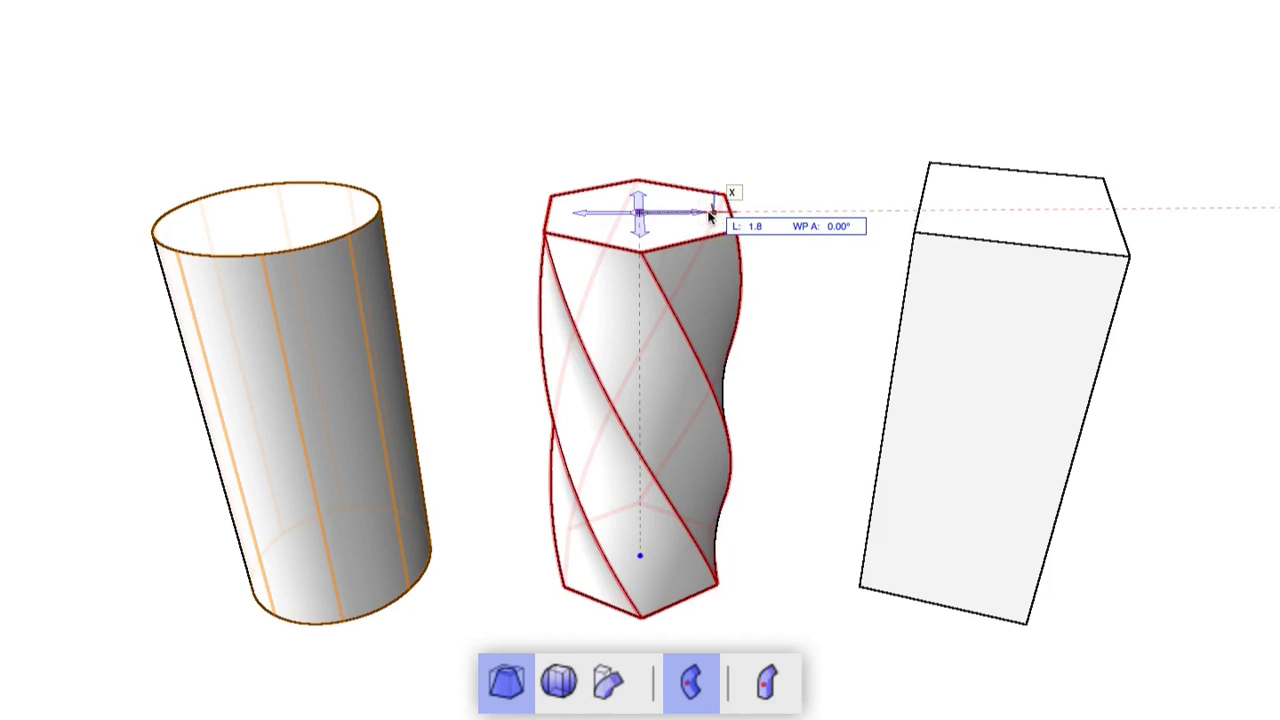
click(683, 210)
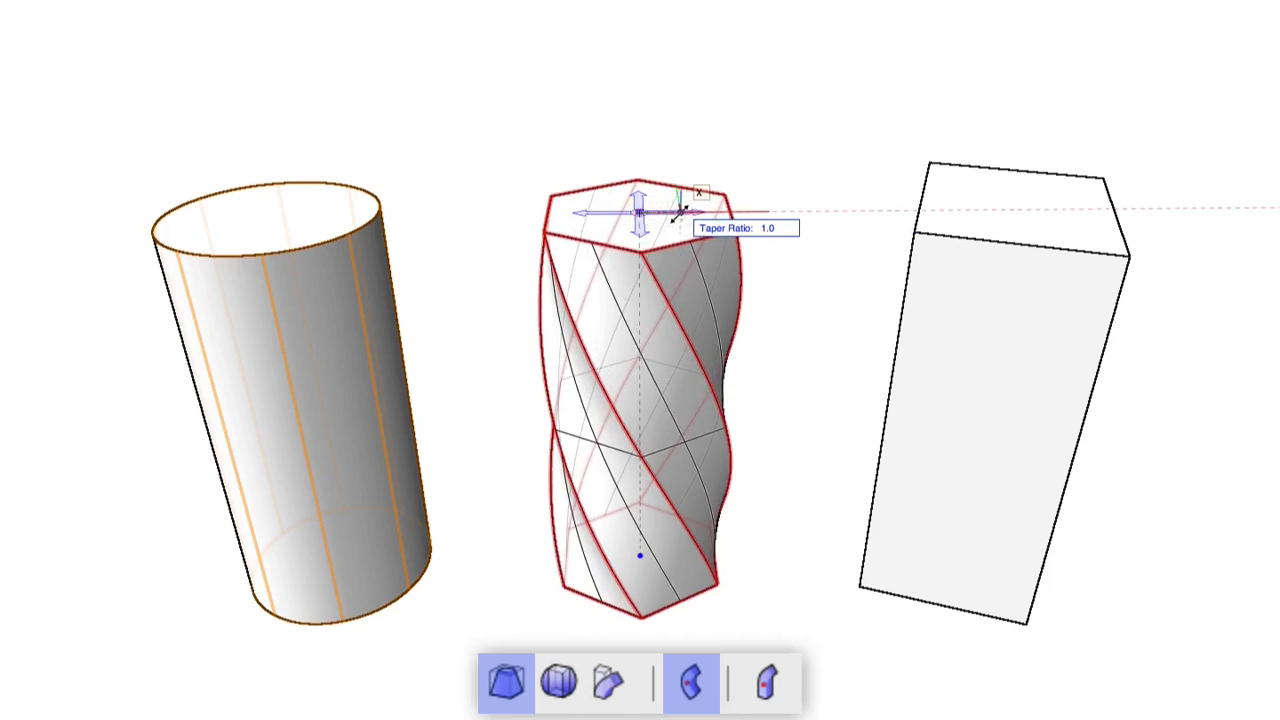
click(679, 212)
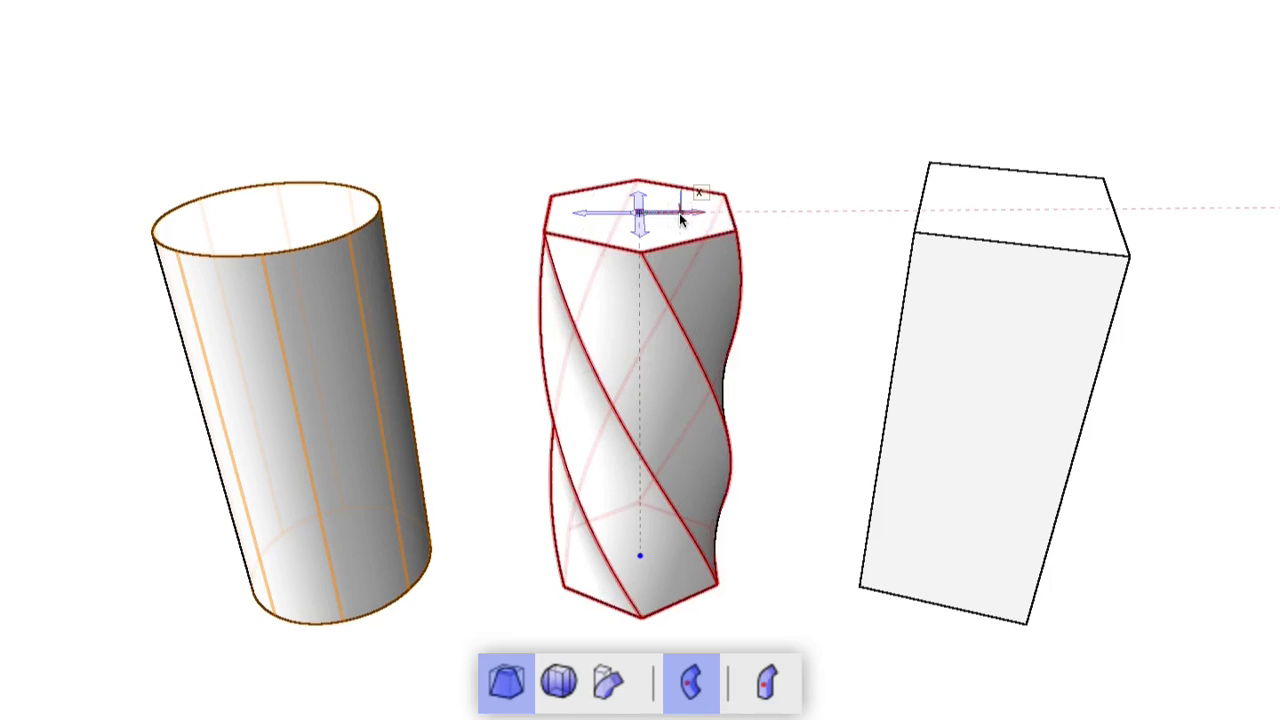
click(1022, 208)
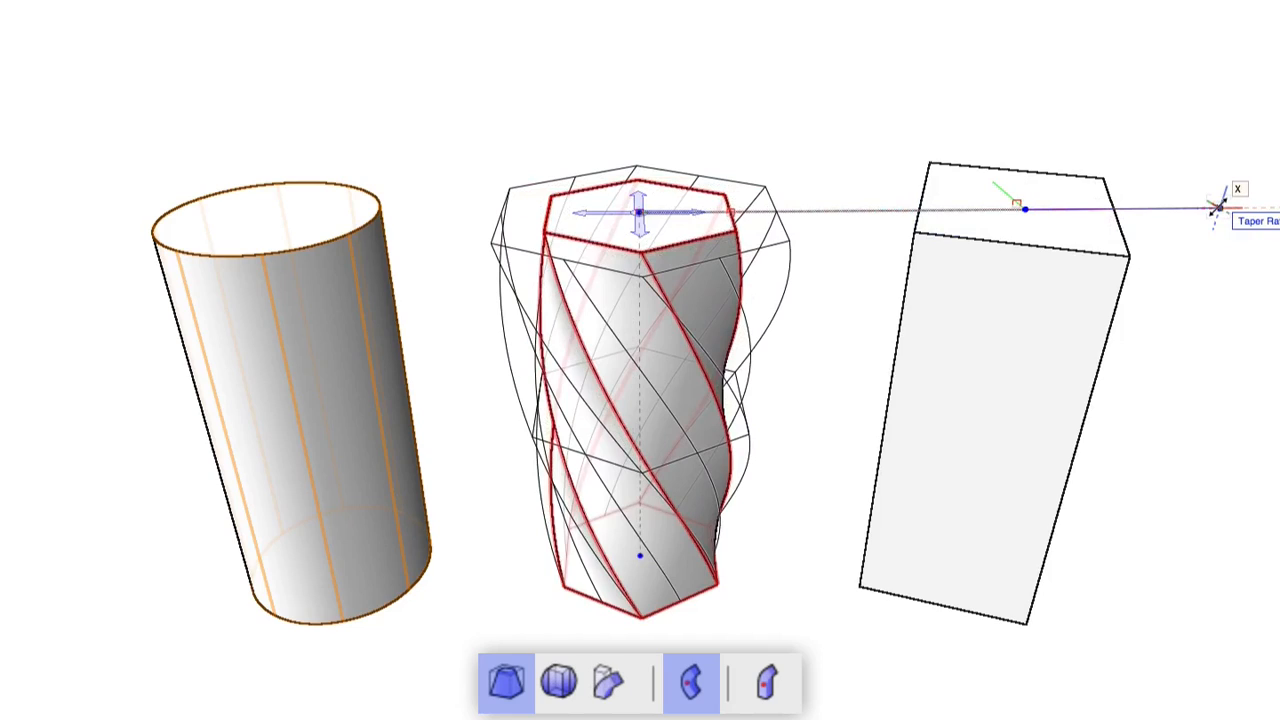
click(1219, 208)
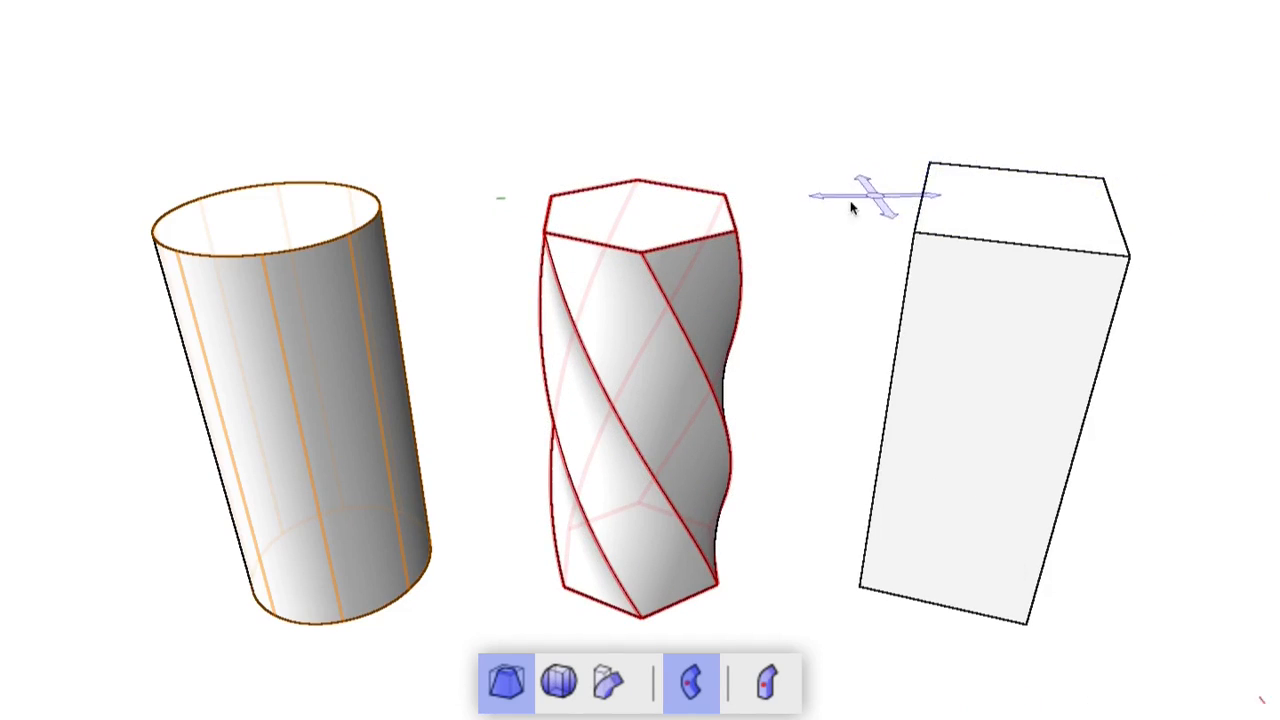
click(736, 232)
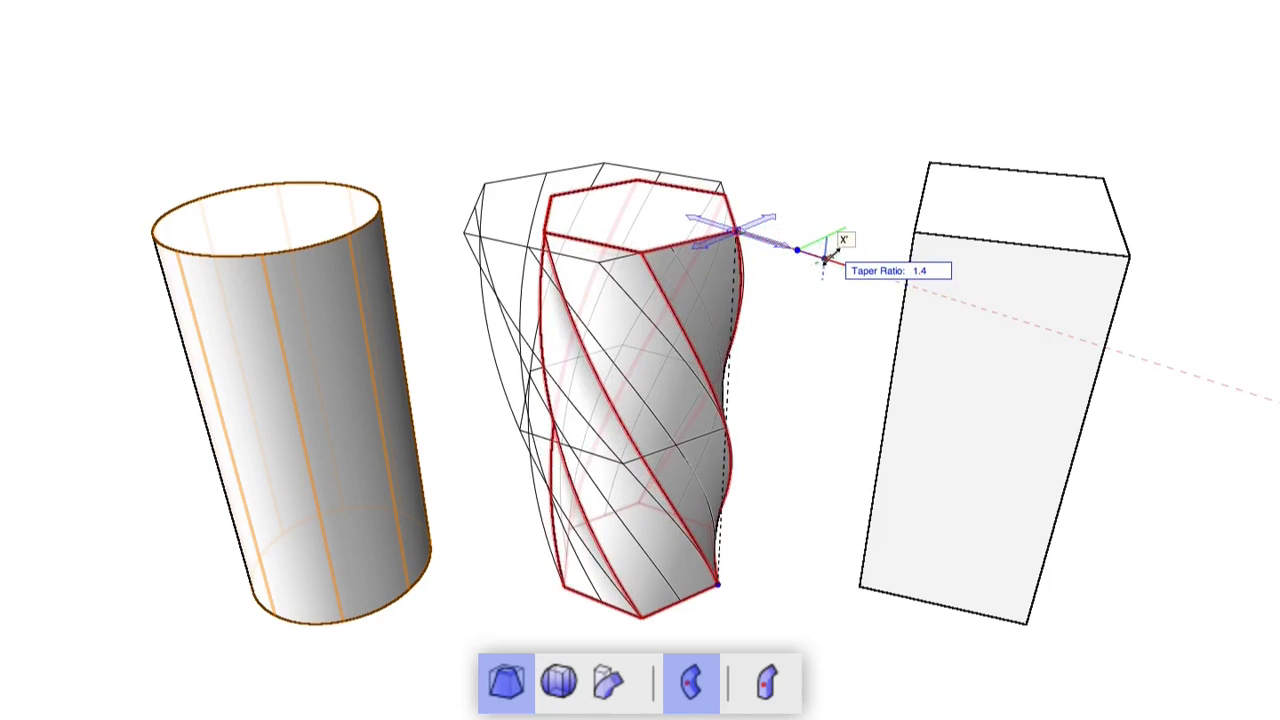
key(Escape)
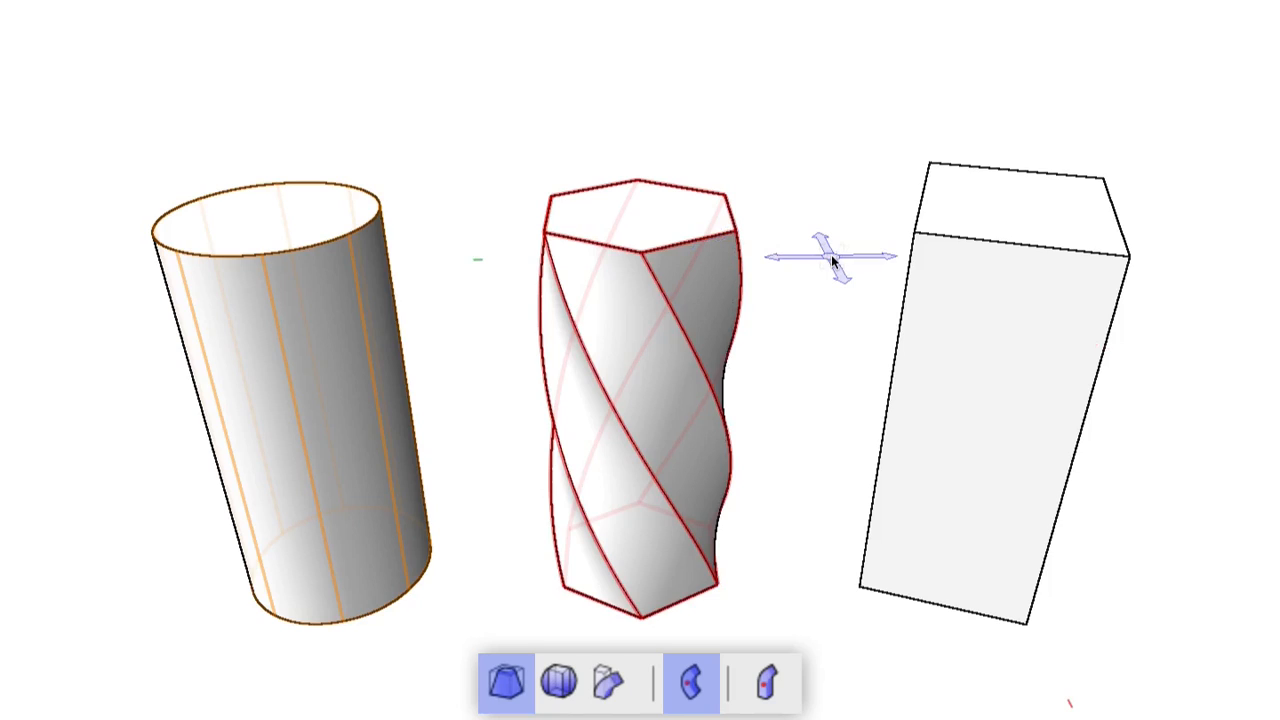
click(288, 213)
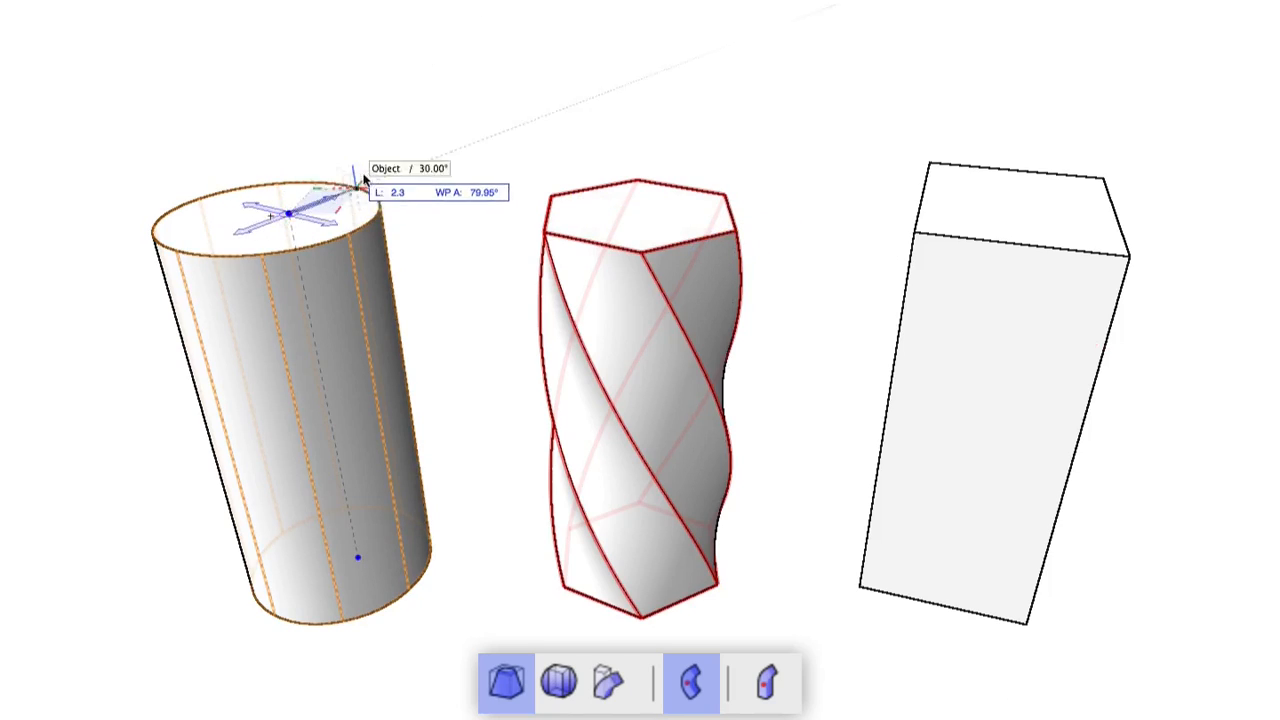
key(Escape)
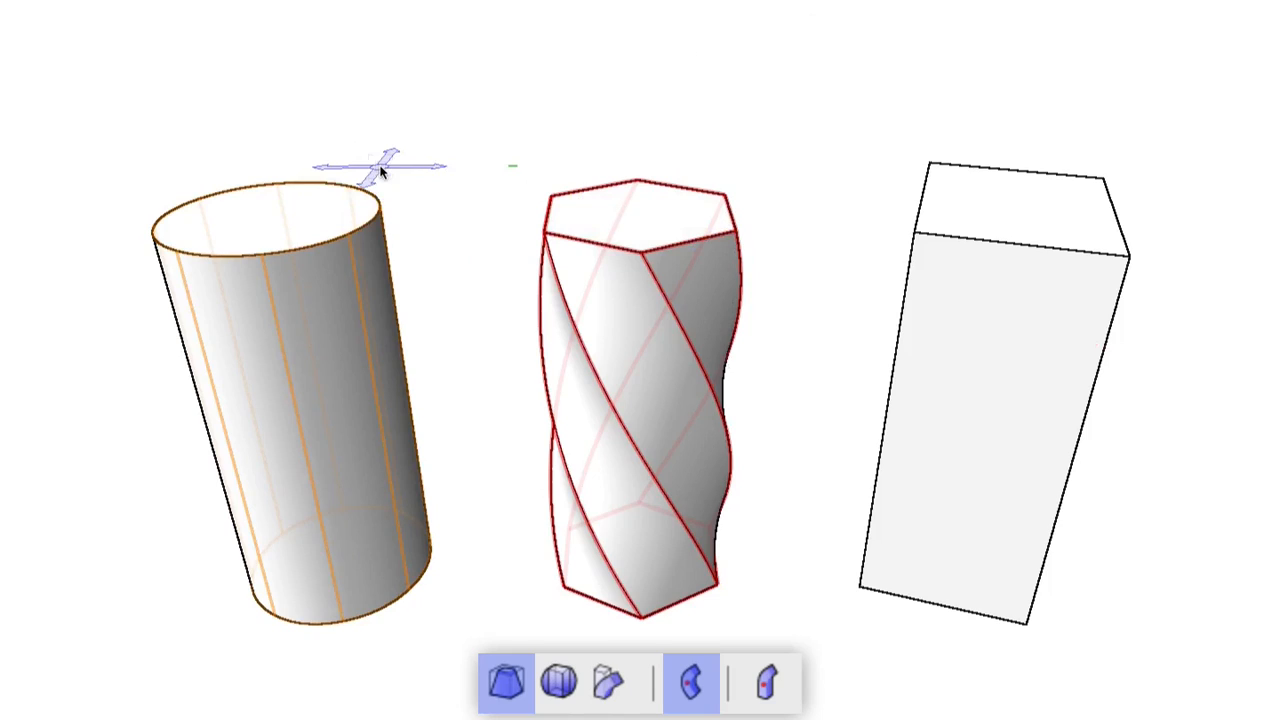
click(275, 219)
click(278, 222)
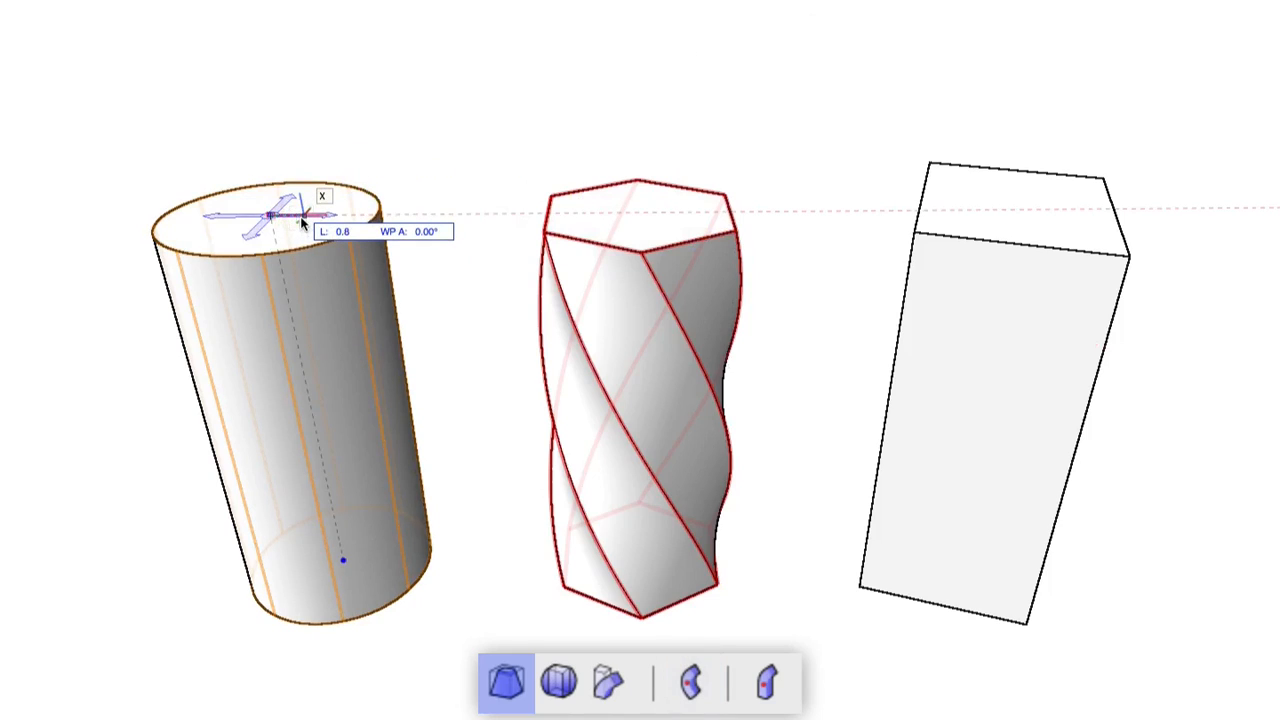
click(302, 224)
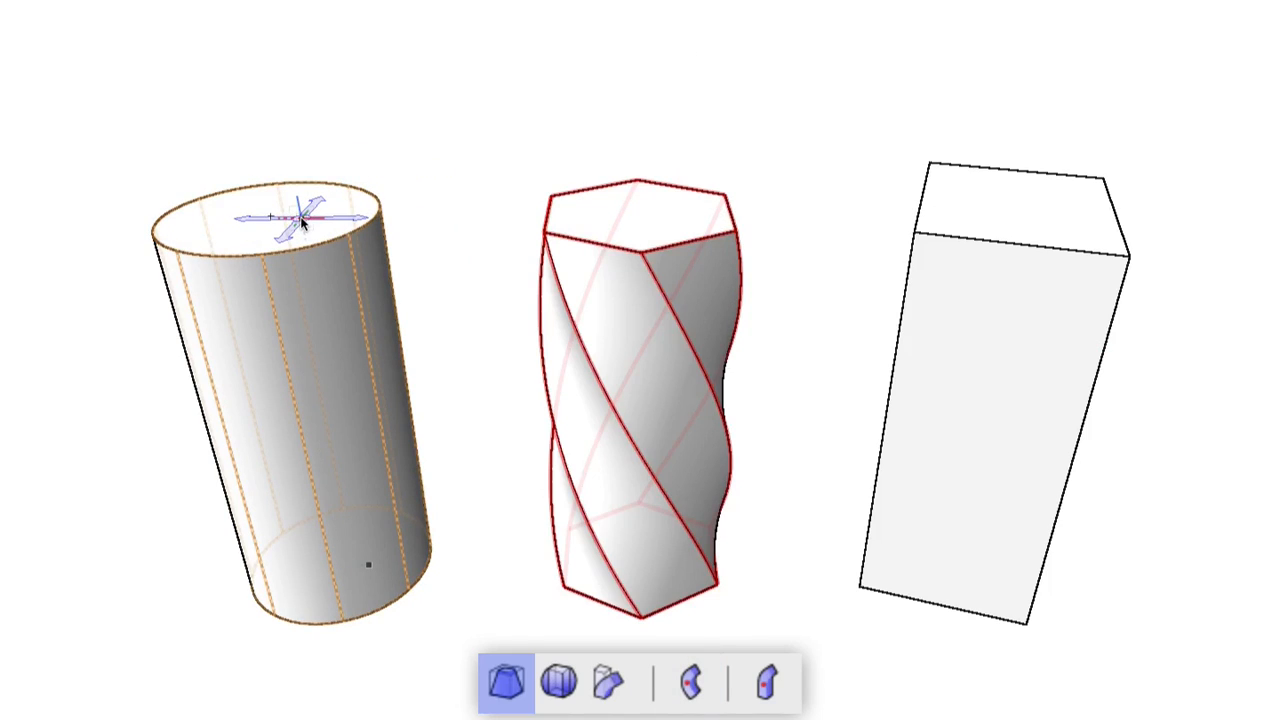
click(301, 217)
click(271, 216)
click(303, 217)
click(344, 216)
click(638, 214)
click(639, 190)
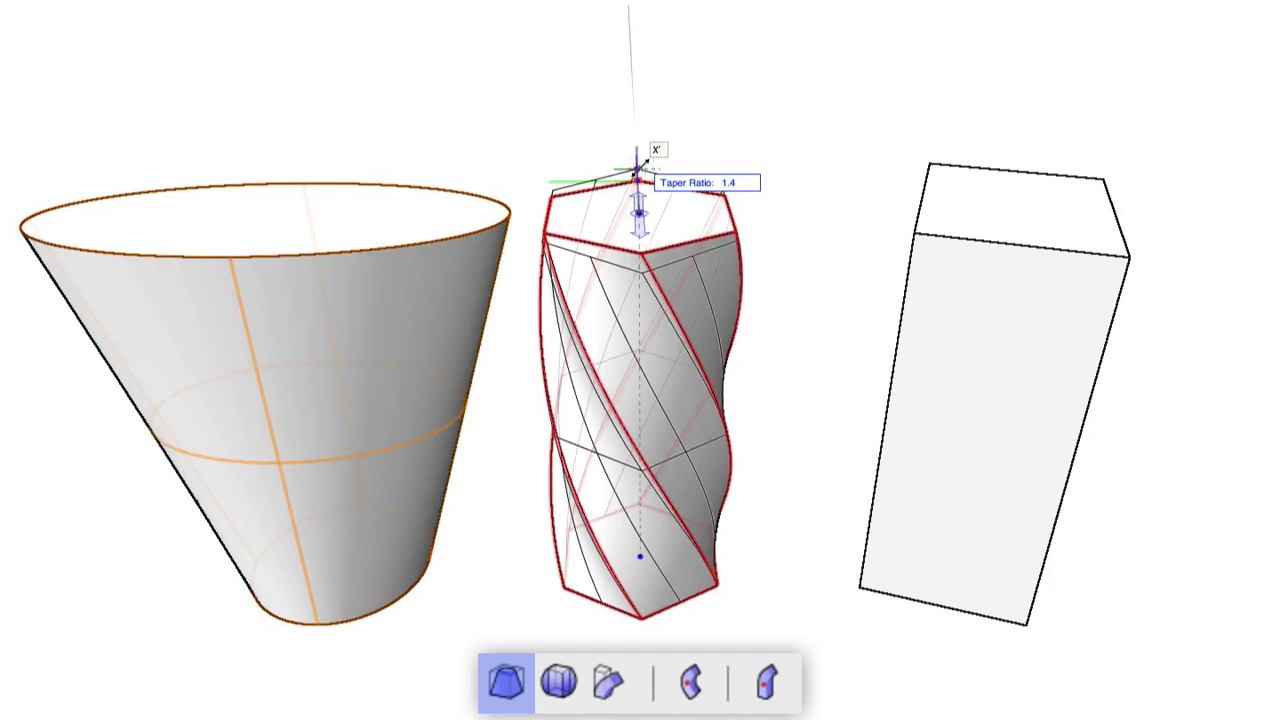
click(641, 121)
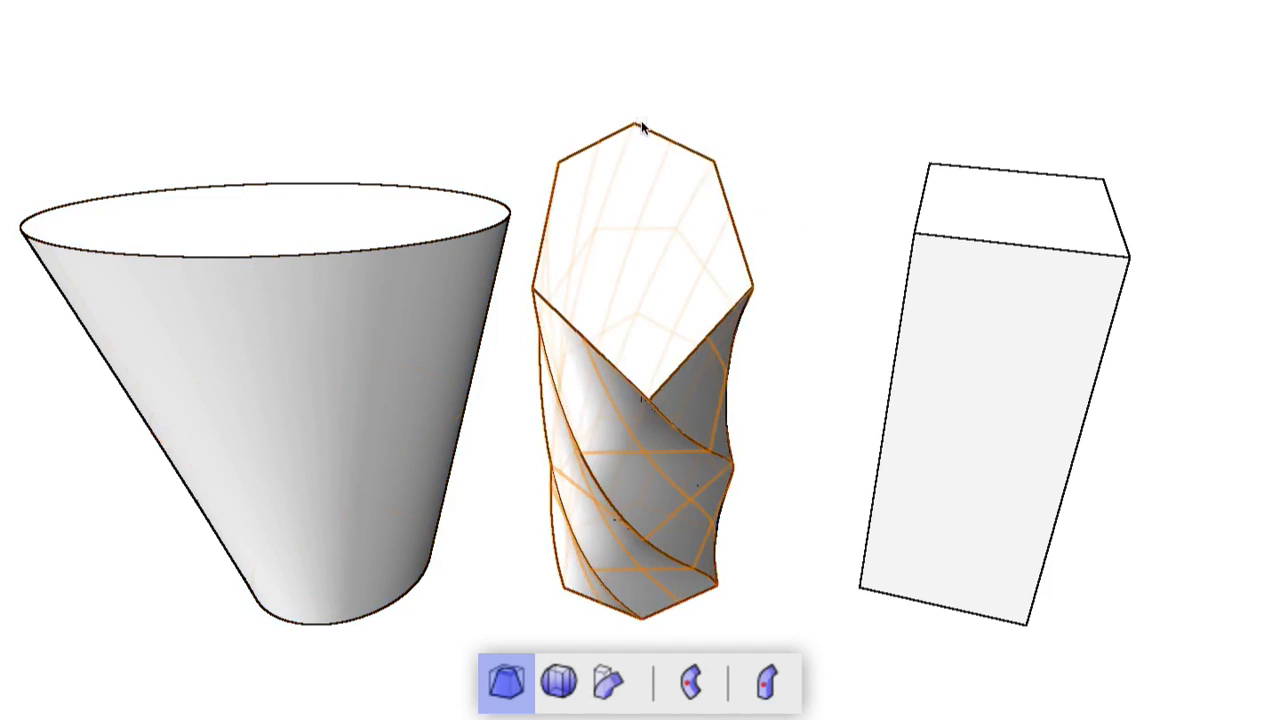
click(1018, 205)
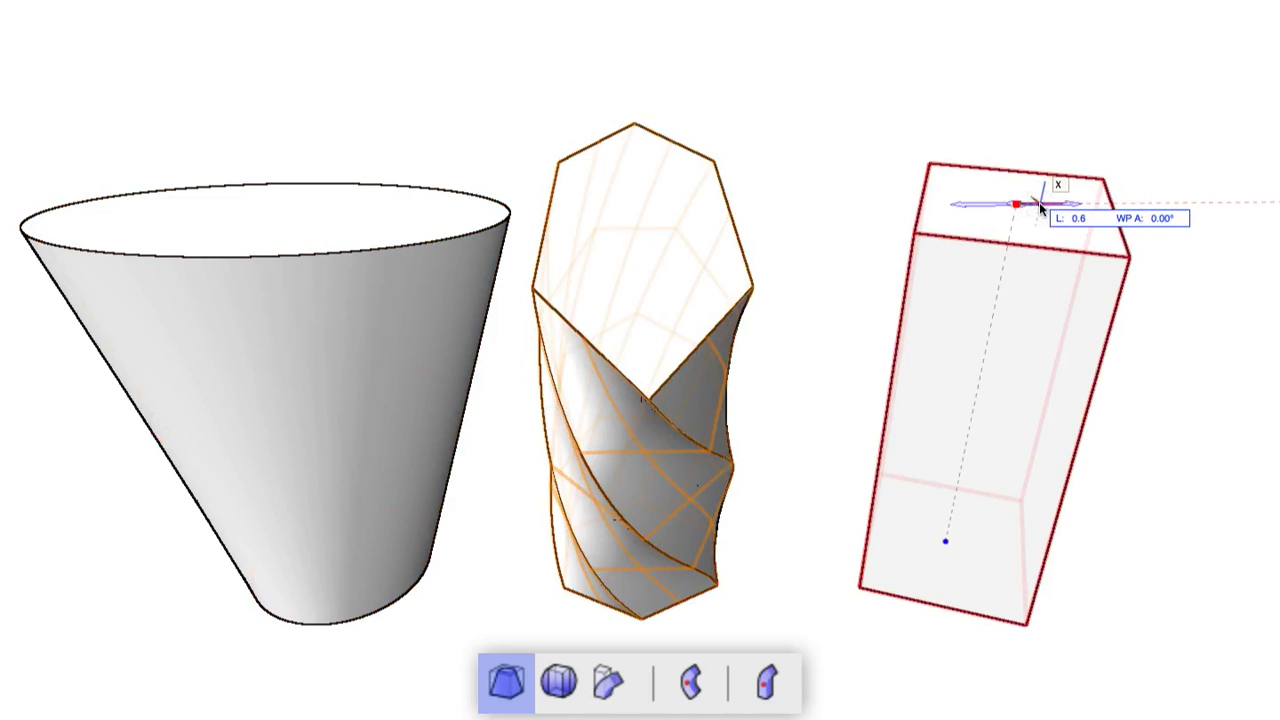
click(1052, 207)
click(1085, 206)
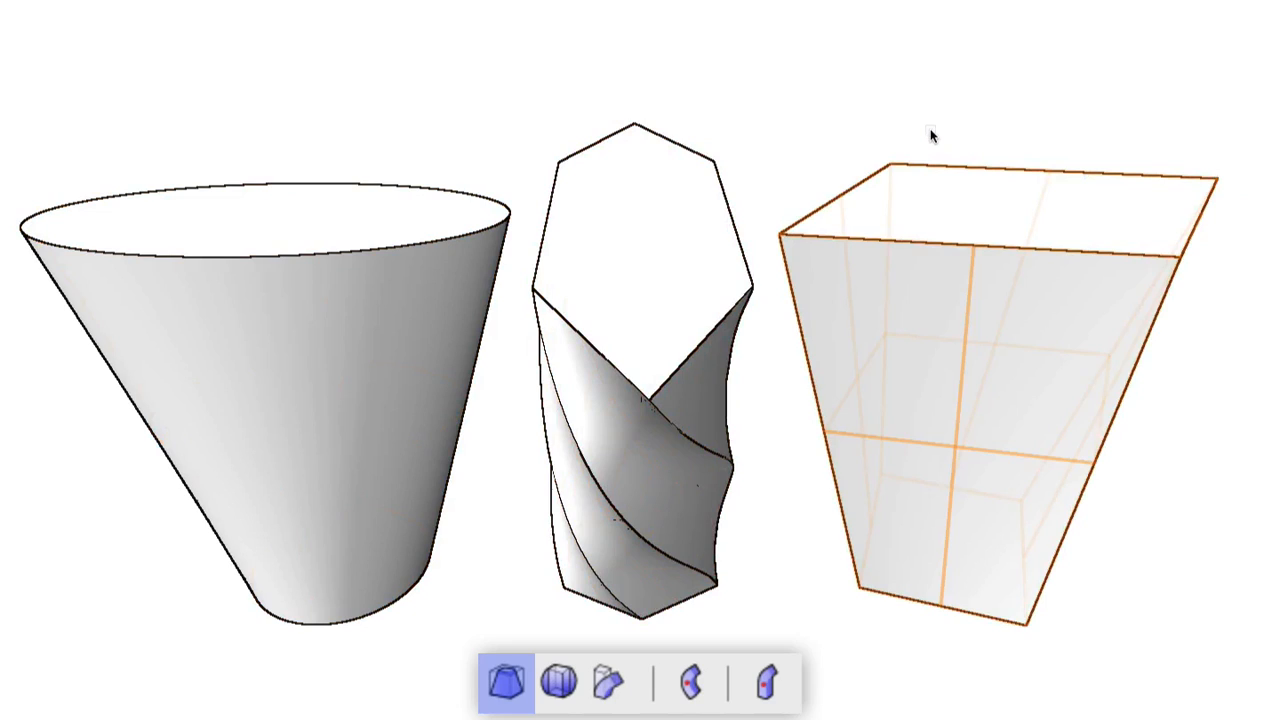
key(ctrl+z)
key(ctrl+z)
key(ctrl+z)
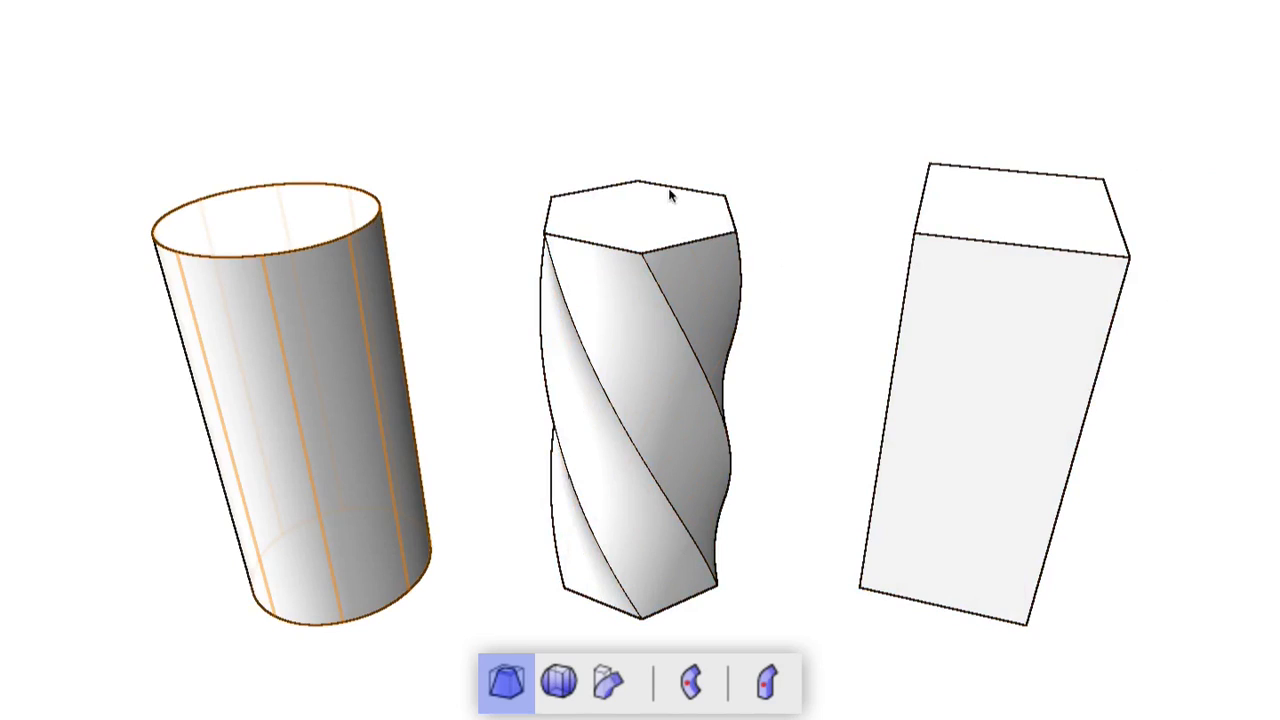
click(641, 213)
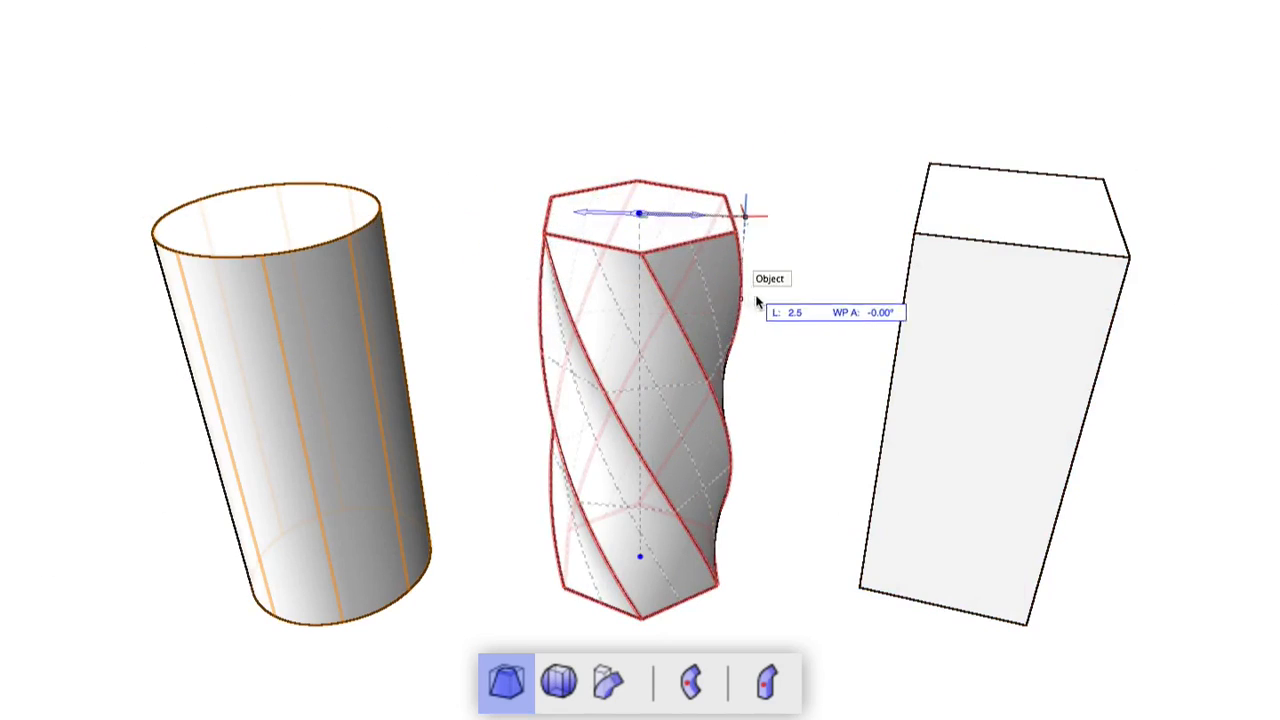
click(795, 180)
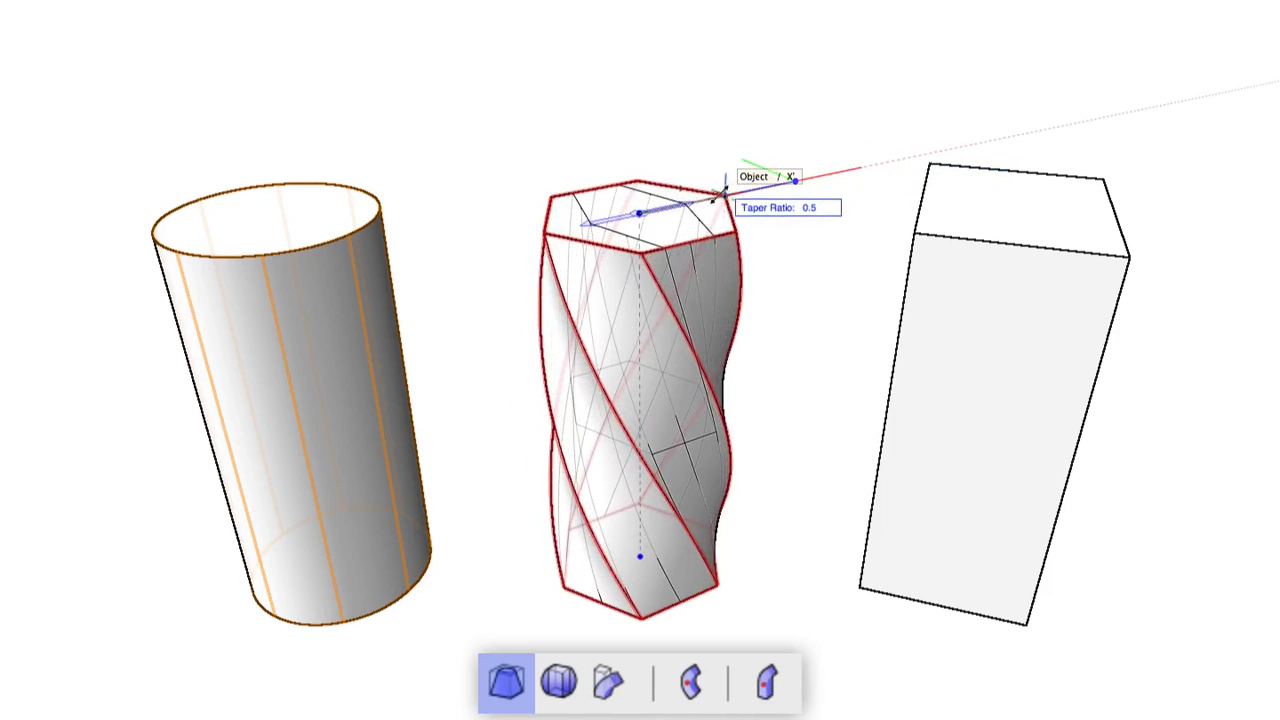
key(Escape)
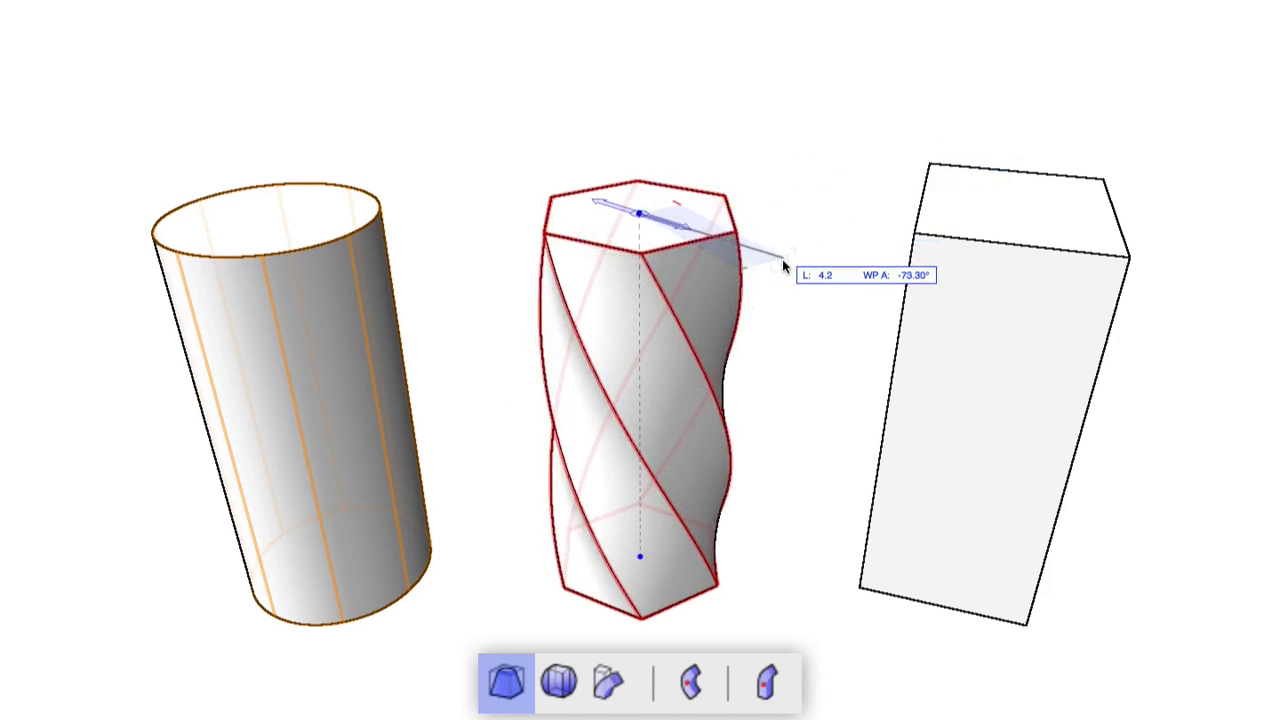
click(787, 272)
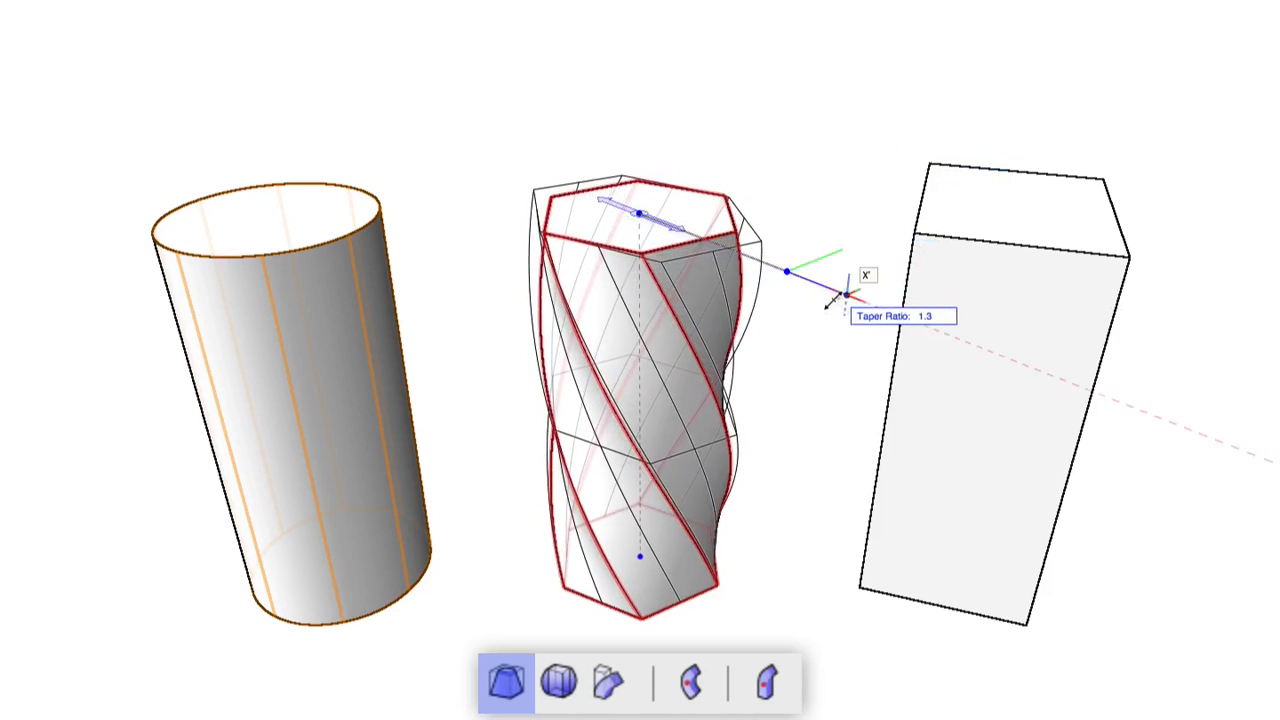
key(Escape)
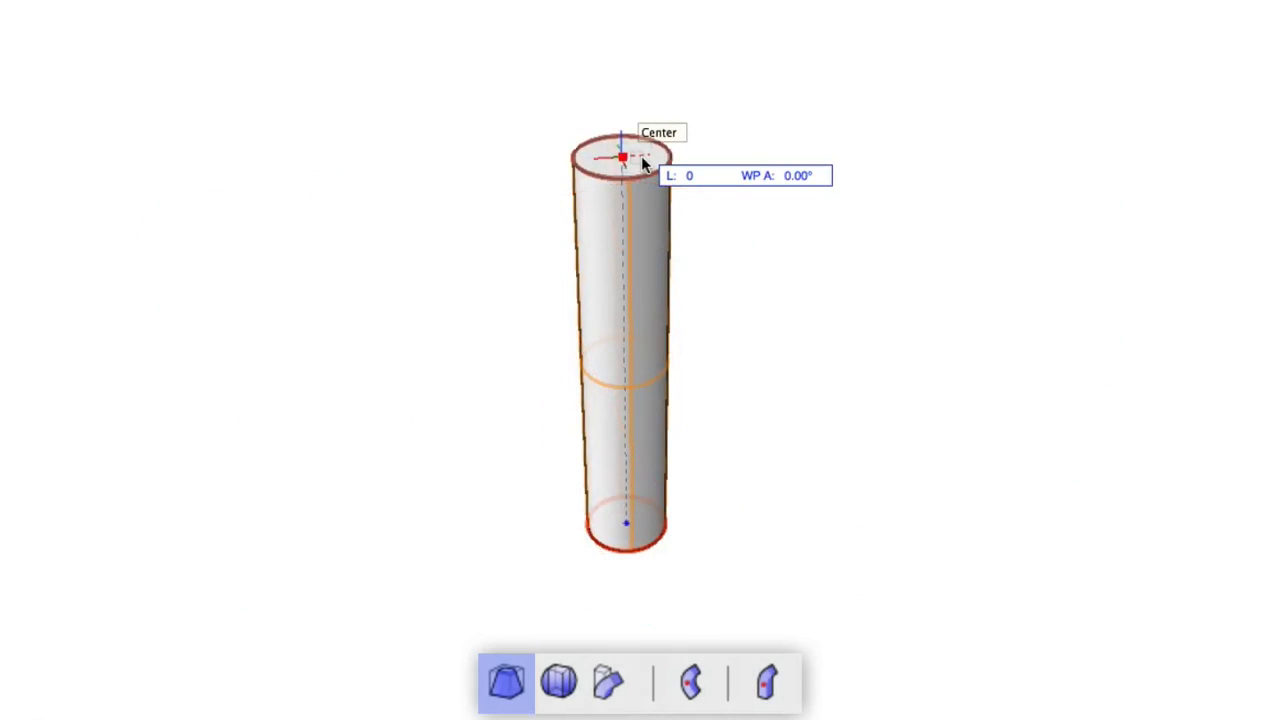
Step: Taper the tall cylinder from its top centre with a ratio of 2.0, making a cone
click(642, 158)
click(745, 151)
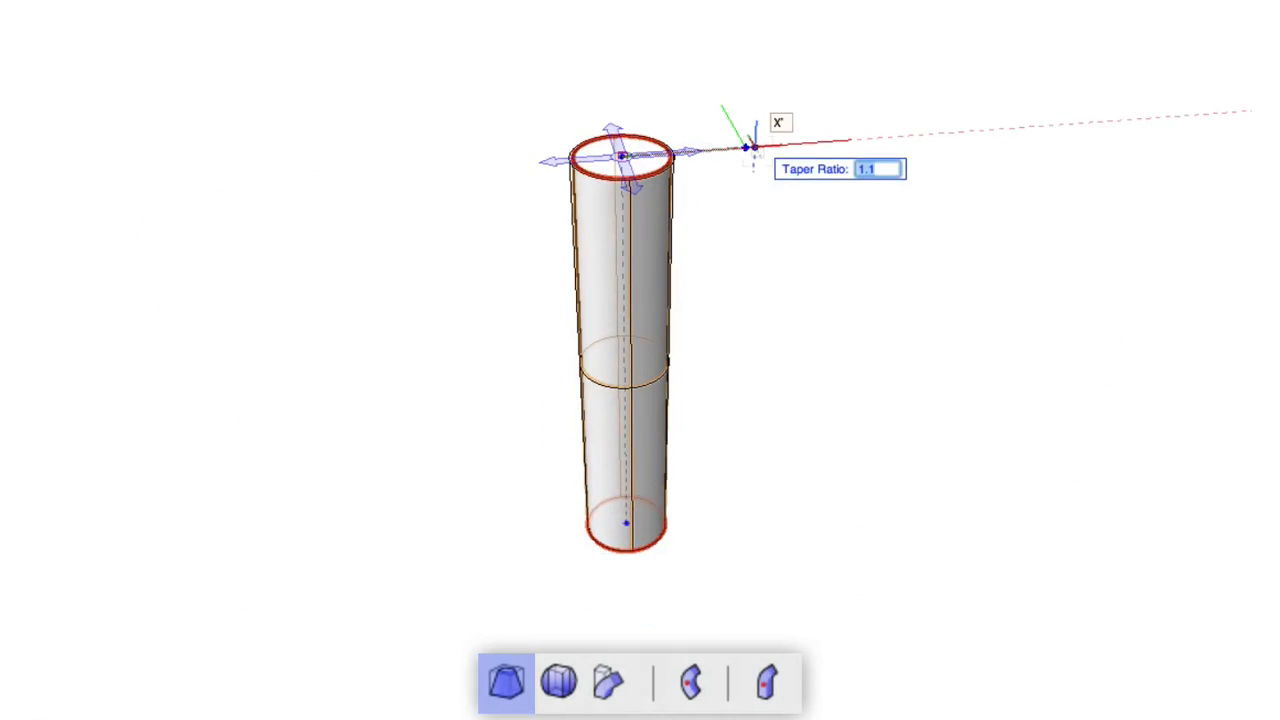
text(2)
key(Return)
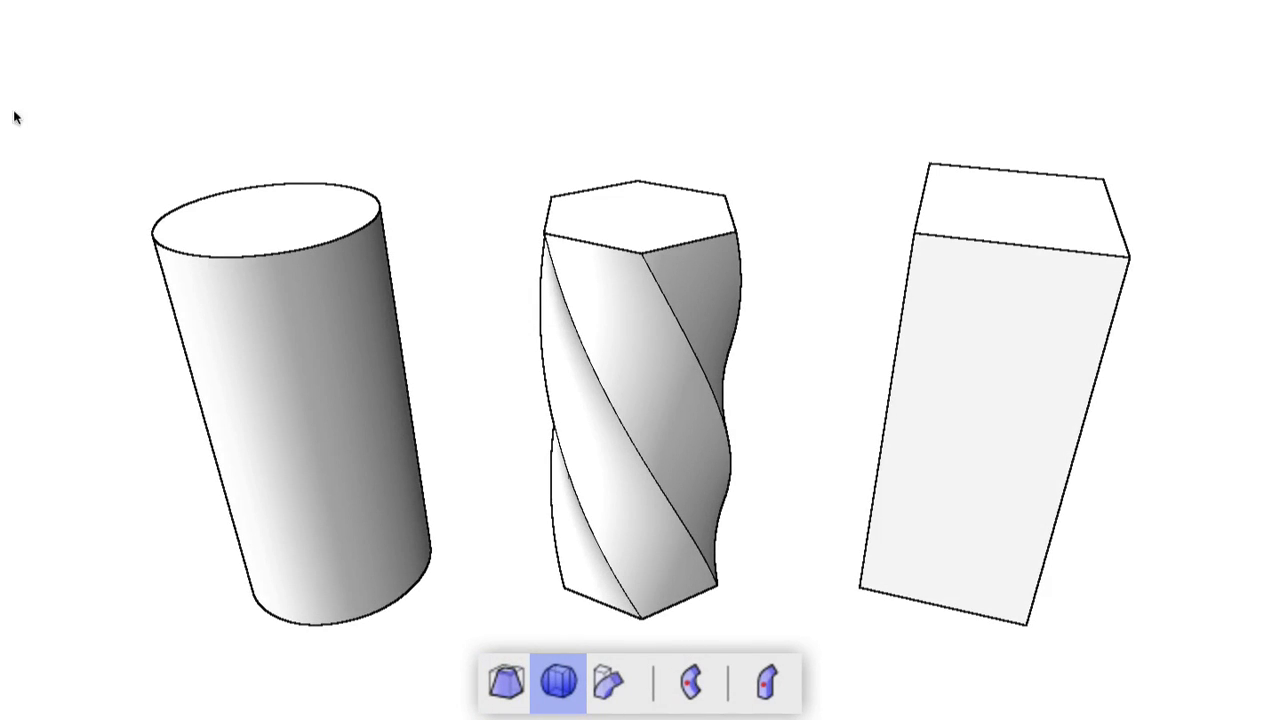
Step: Bulge the cylinder to about 2.1, pinch the twisted prism to about 0.8, and swell the box to 1.8
click(266, 215)
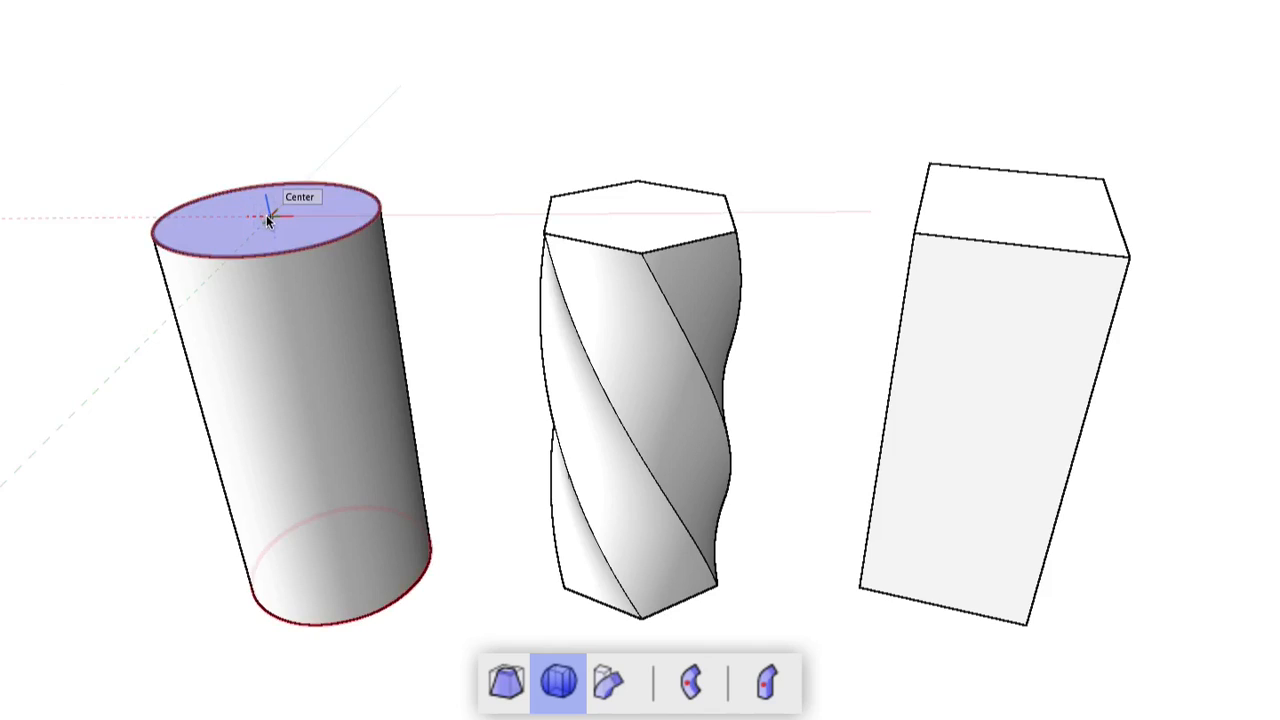
click(315, 181)
click(638, 215)
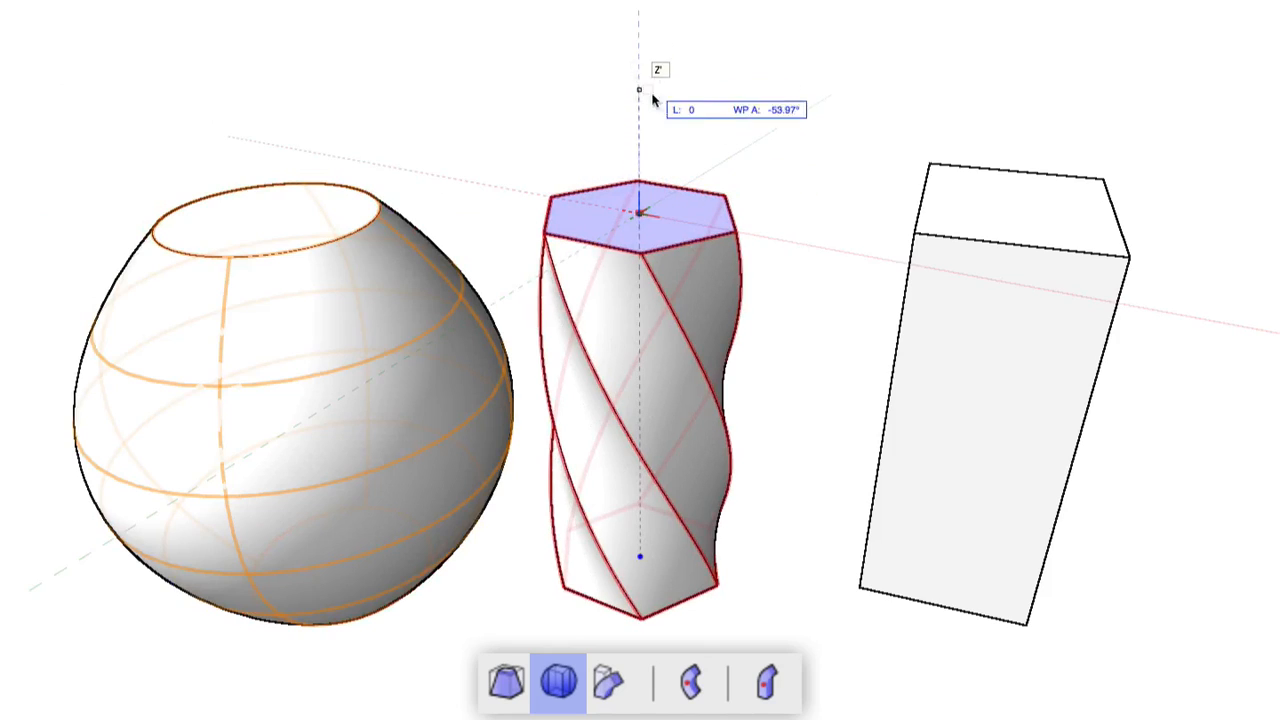
click(688, 93)
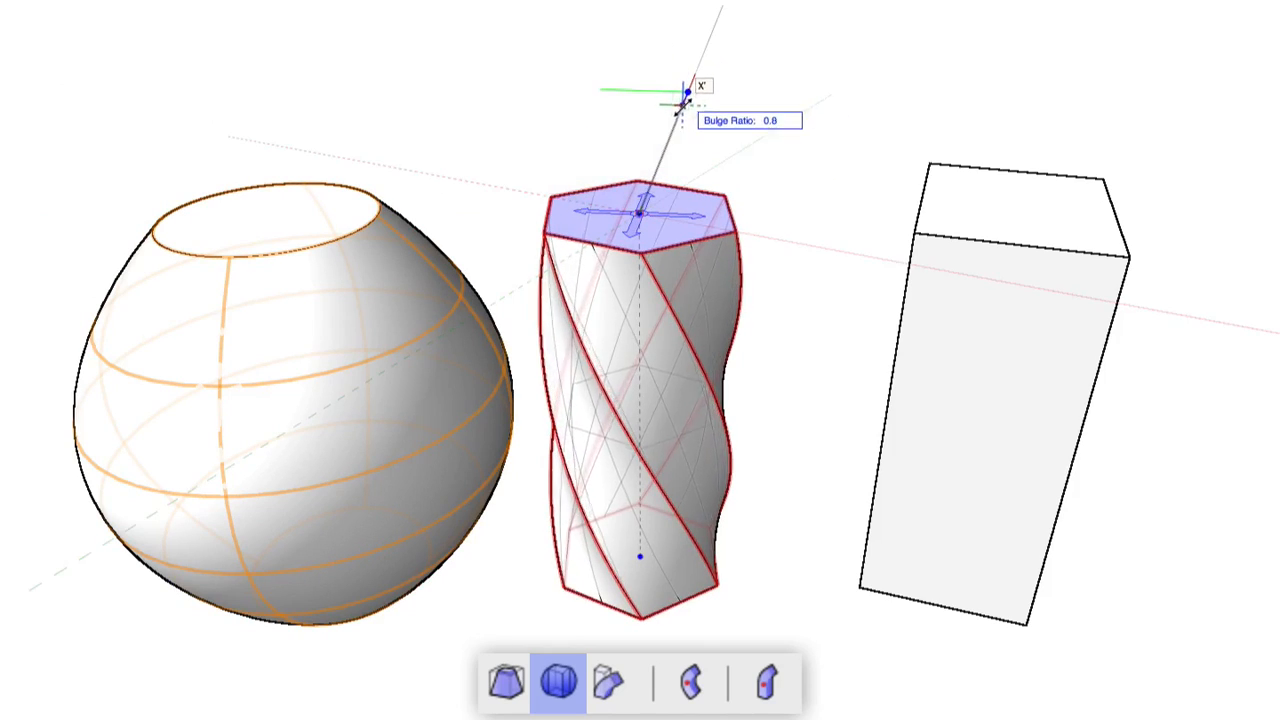
click(668, 138)
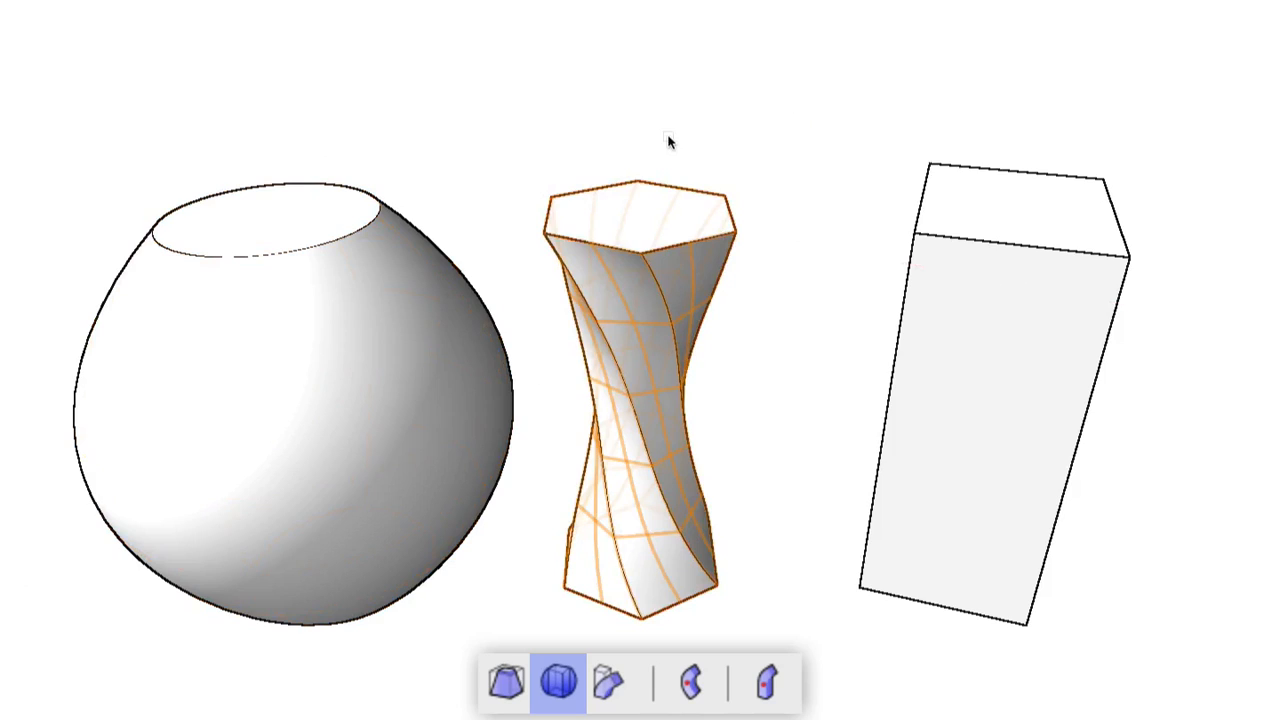
click(1024, 212)
click(940, 97)
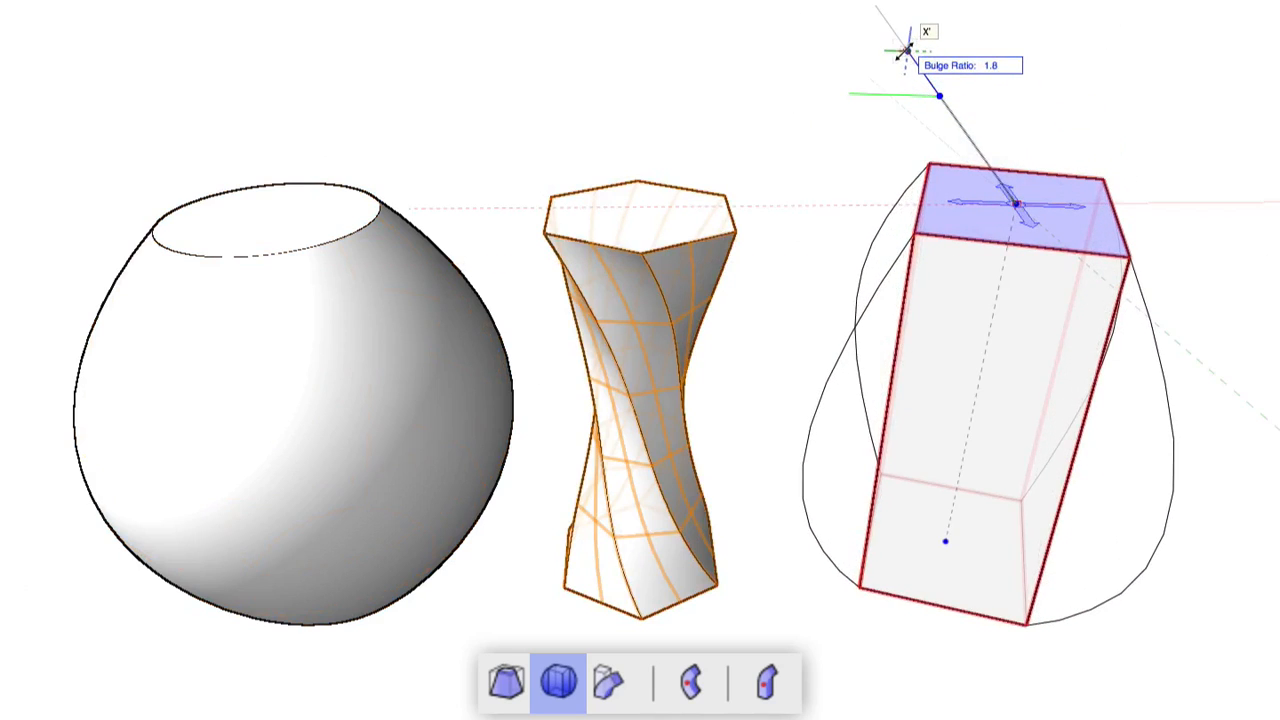
click(903, 51)
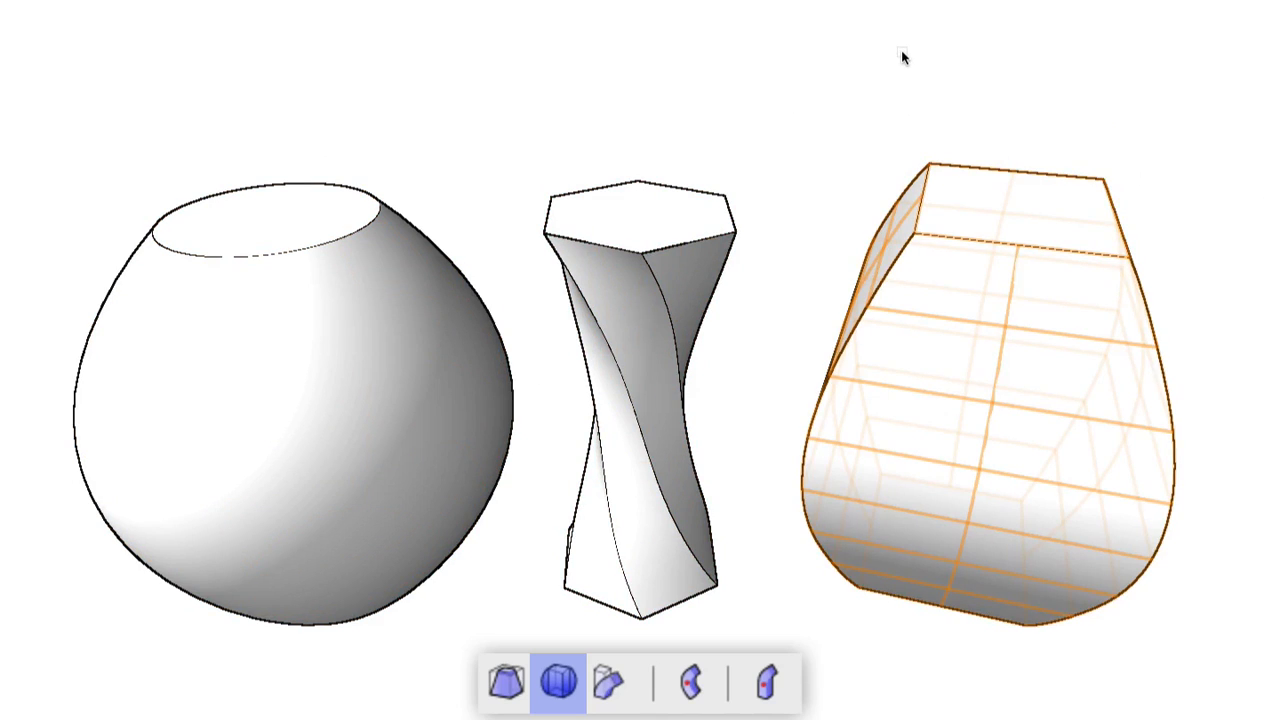
Step: Apply a negative bulge to the twisted hexagonal prism, undoing a lopsided first attempt
click(640, 213)
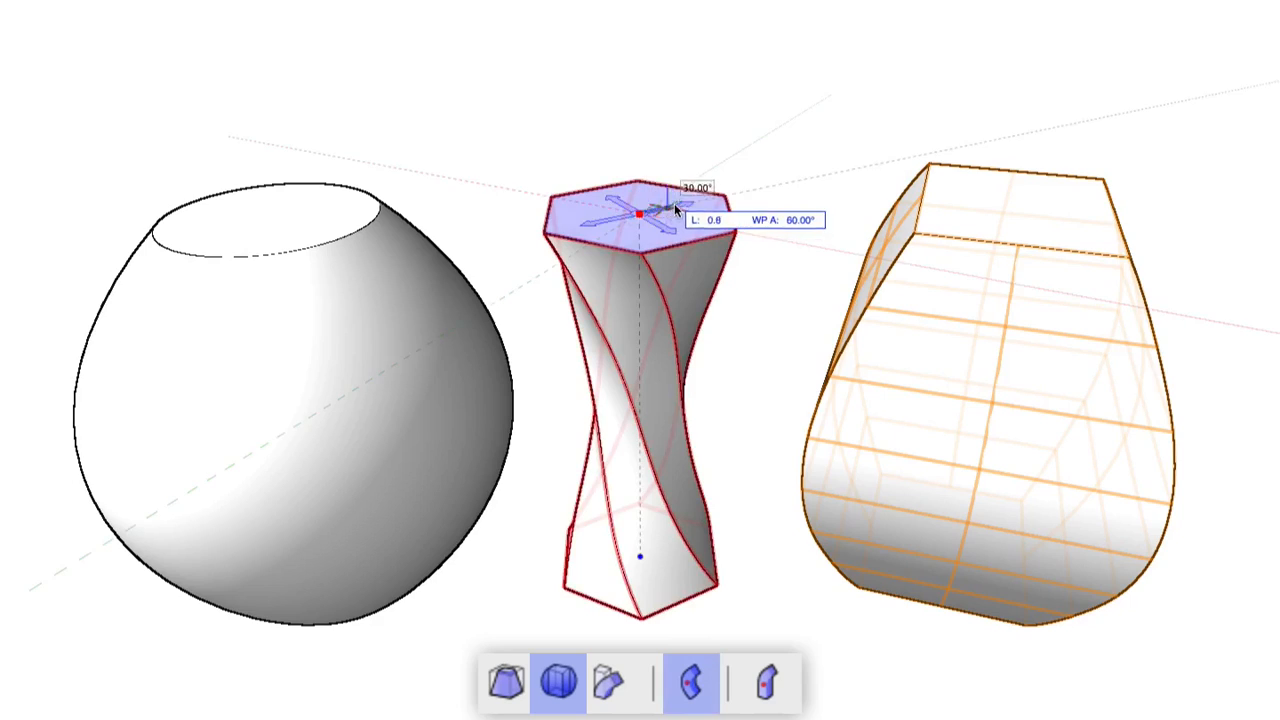
click(763, 178)
click(736, 232)
click(773, 239)
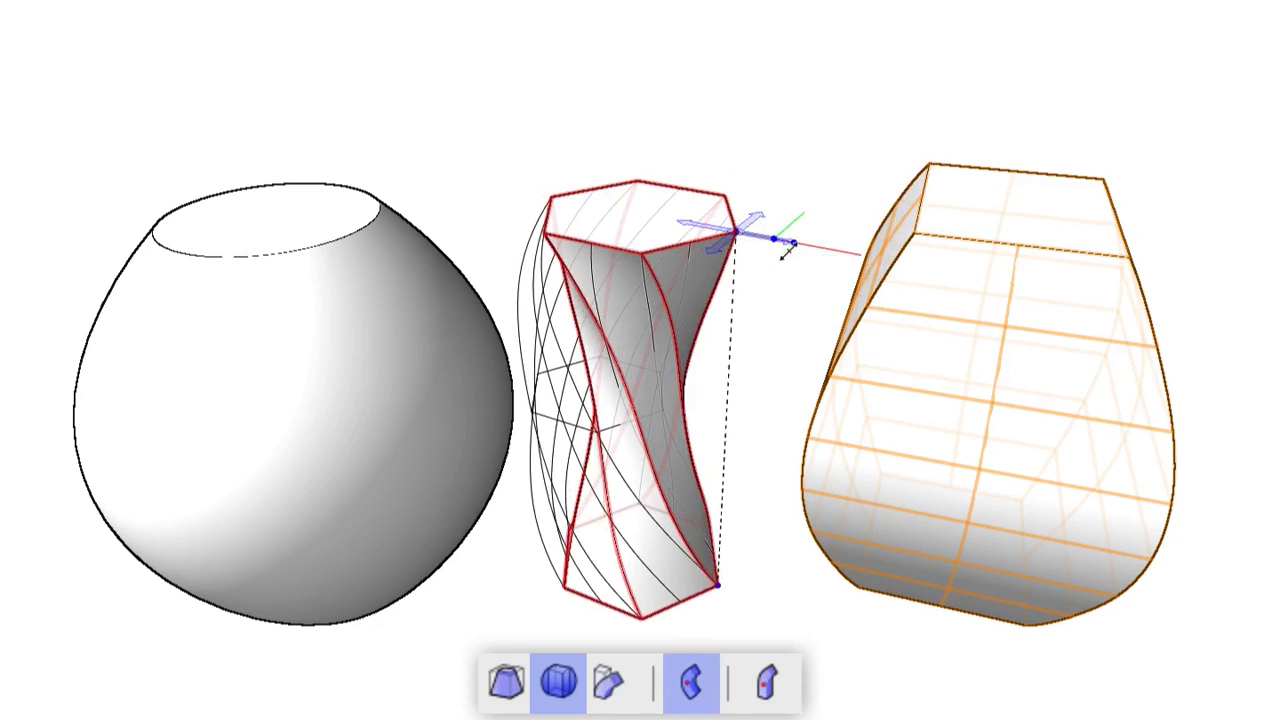
click(782, 252)
key(ctrl+z)
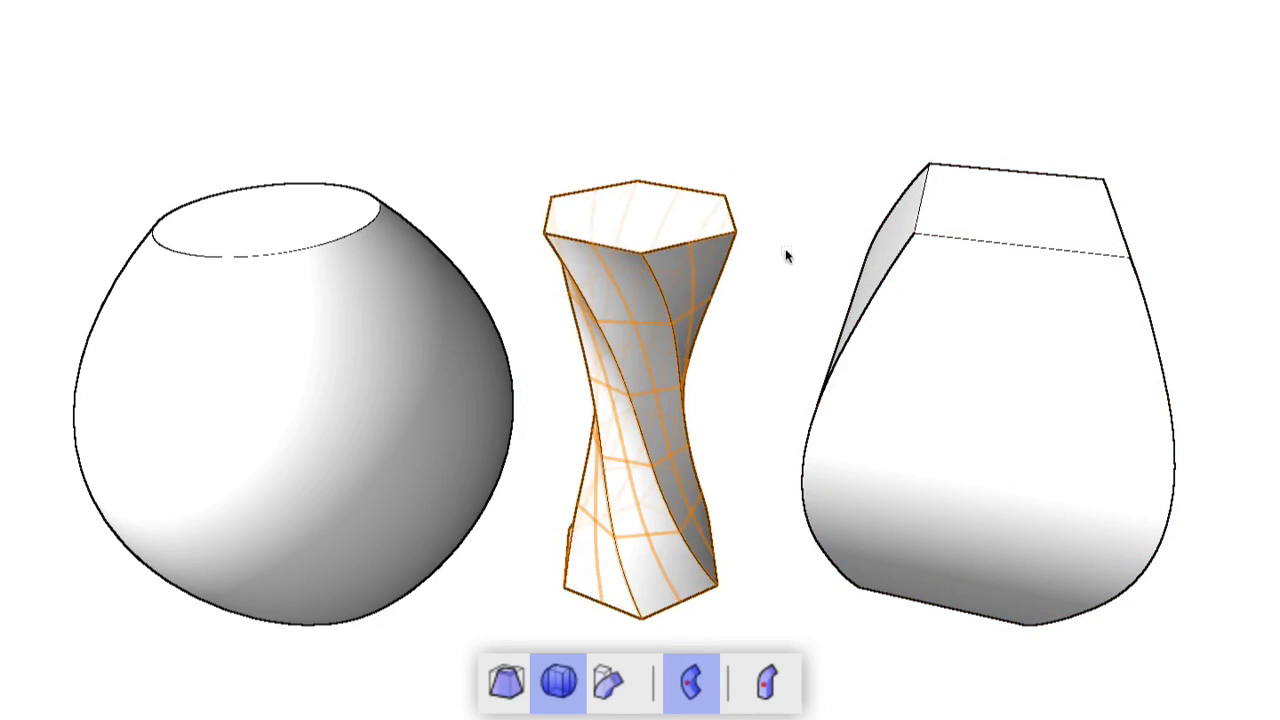
click(733, 232)
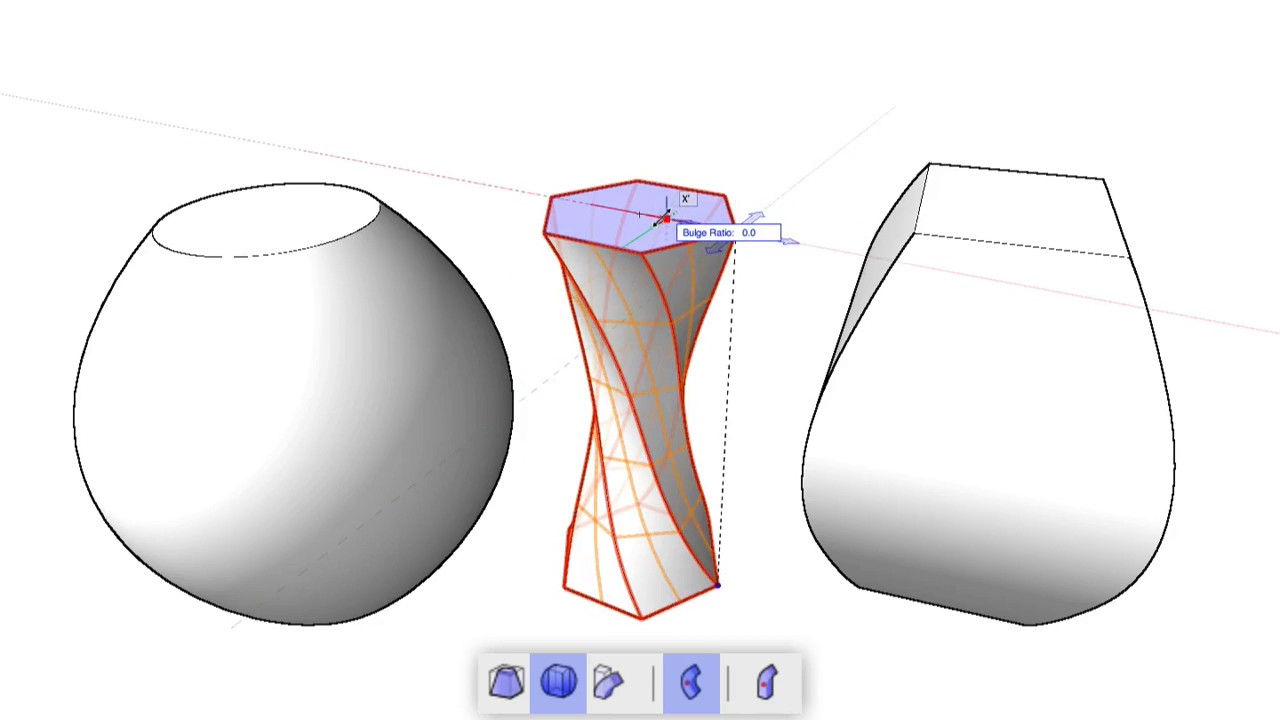
click(706, 226)
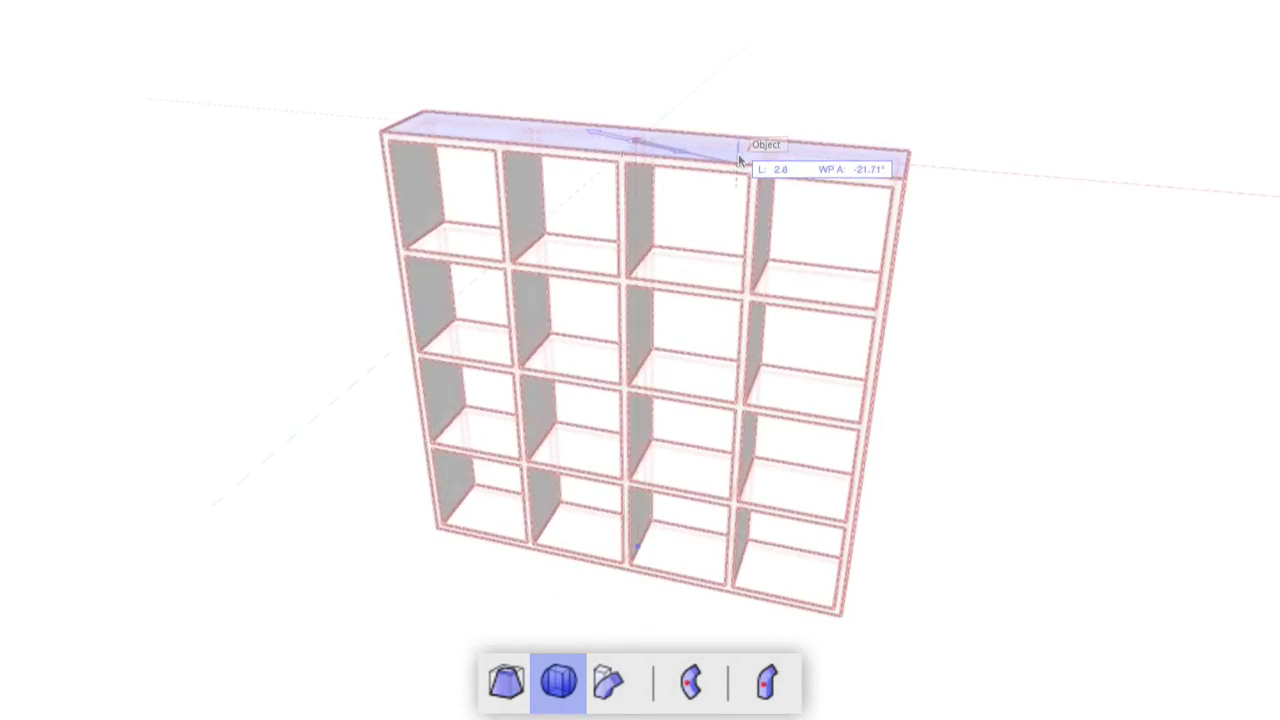
Step: Bulge the grid bookshelf from its top centre so it curves outward
click(749, 152)
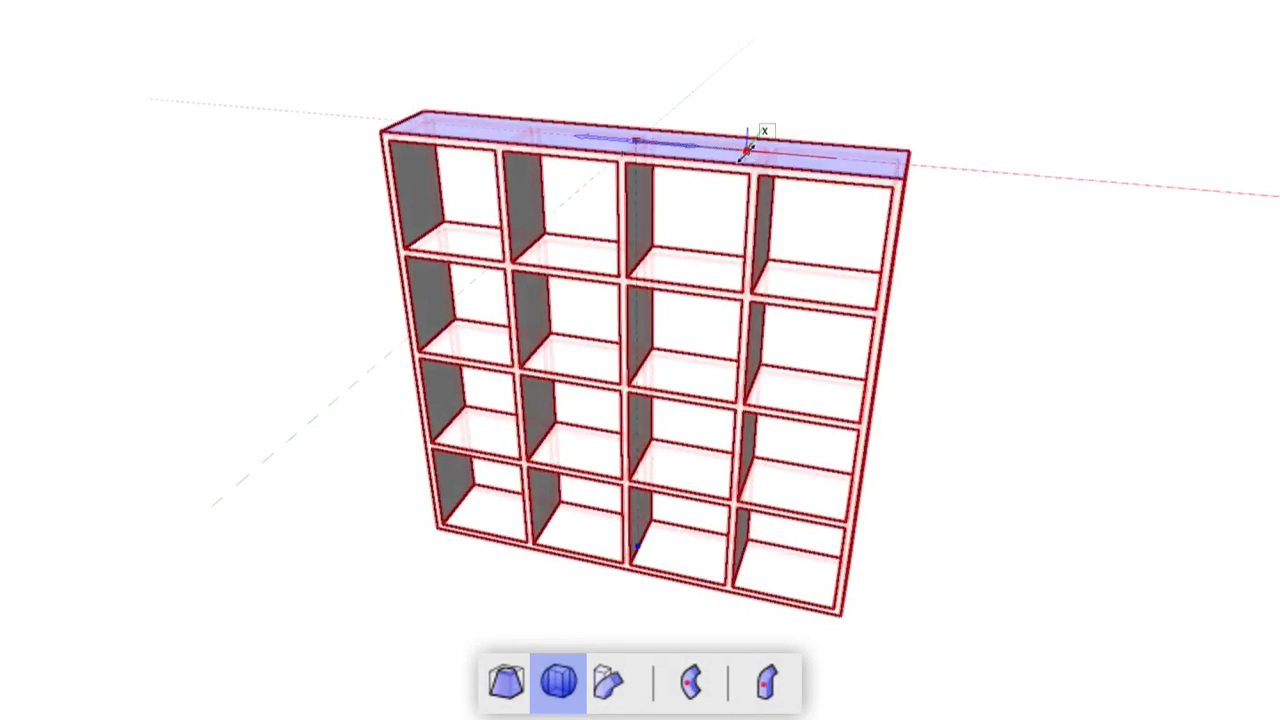
click(829, 159)
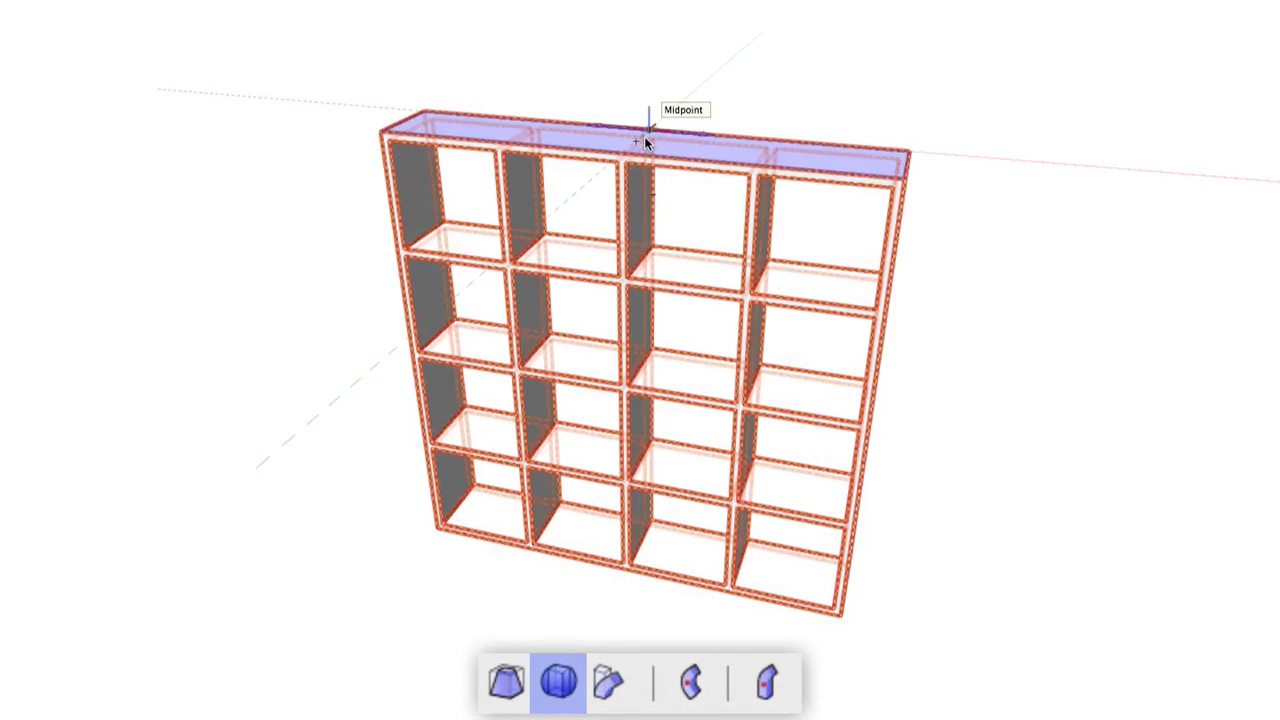
click(640, 140)
click(676, 106)
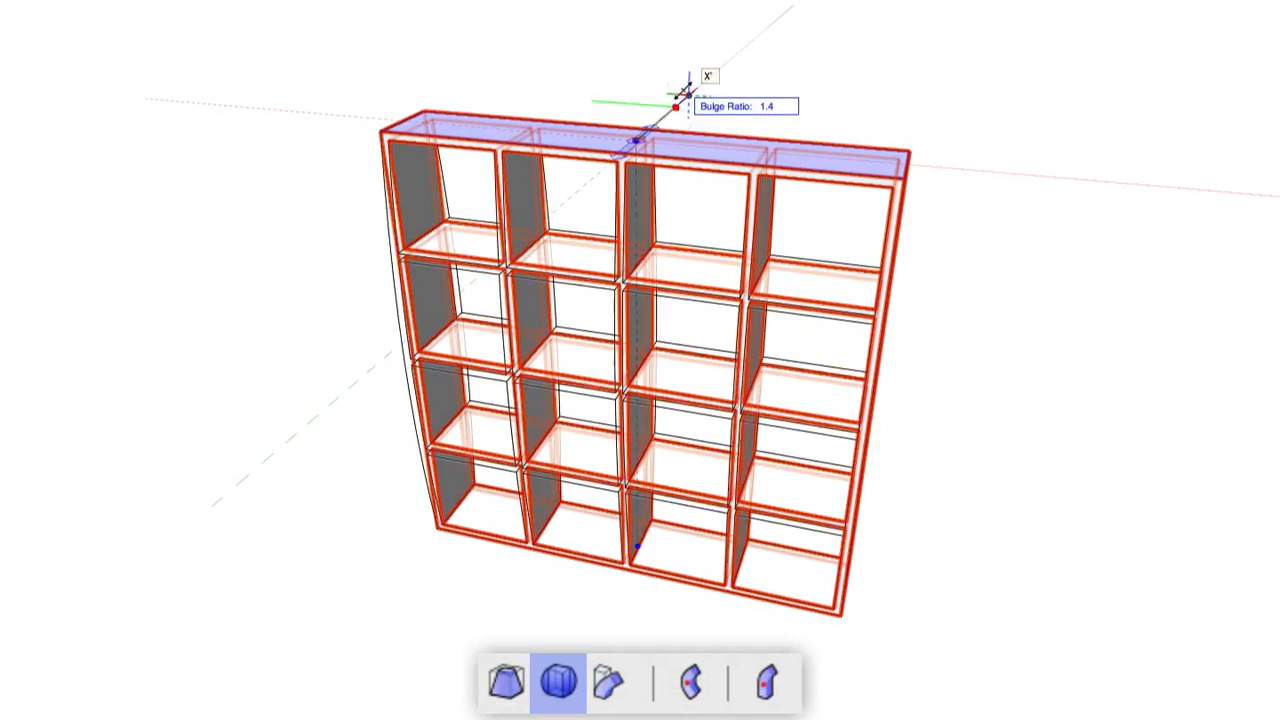
click(724, 40)
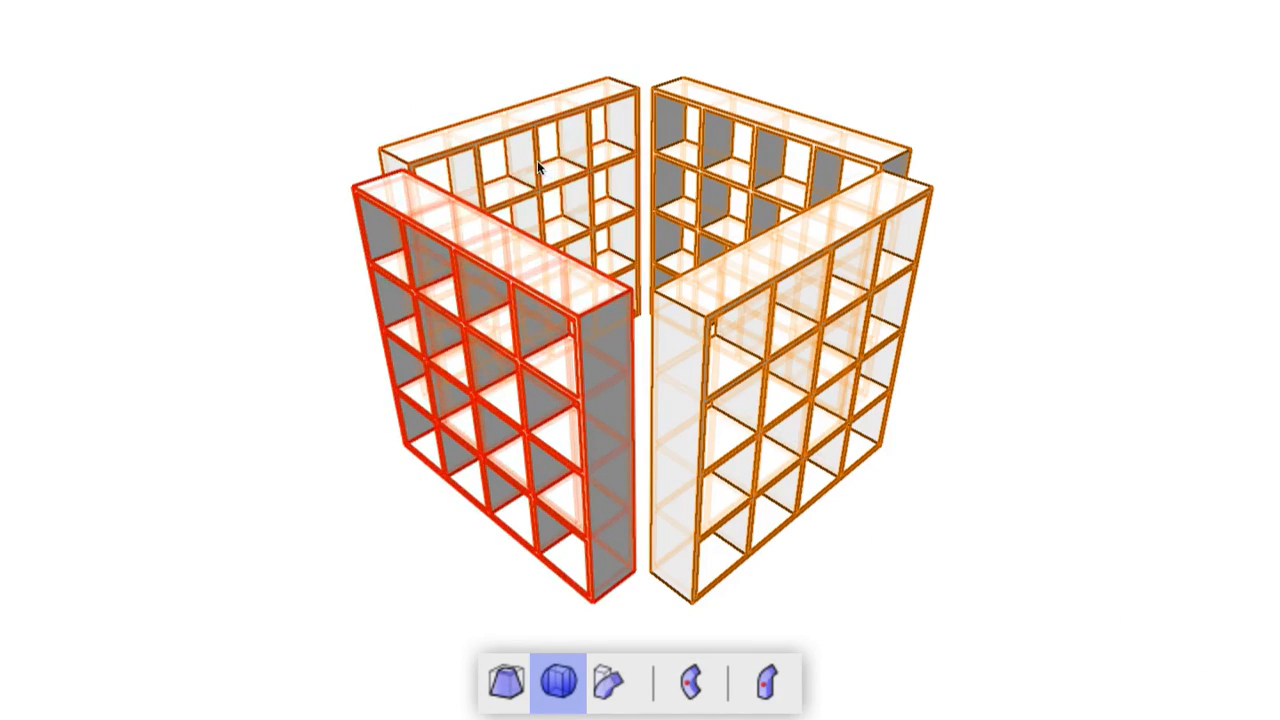
Step: Select all four shelves around the square and bulge them together at ratio 0.6
click(537, 160)
click(679, 159)
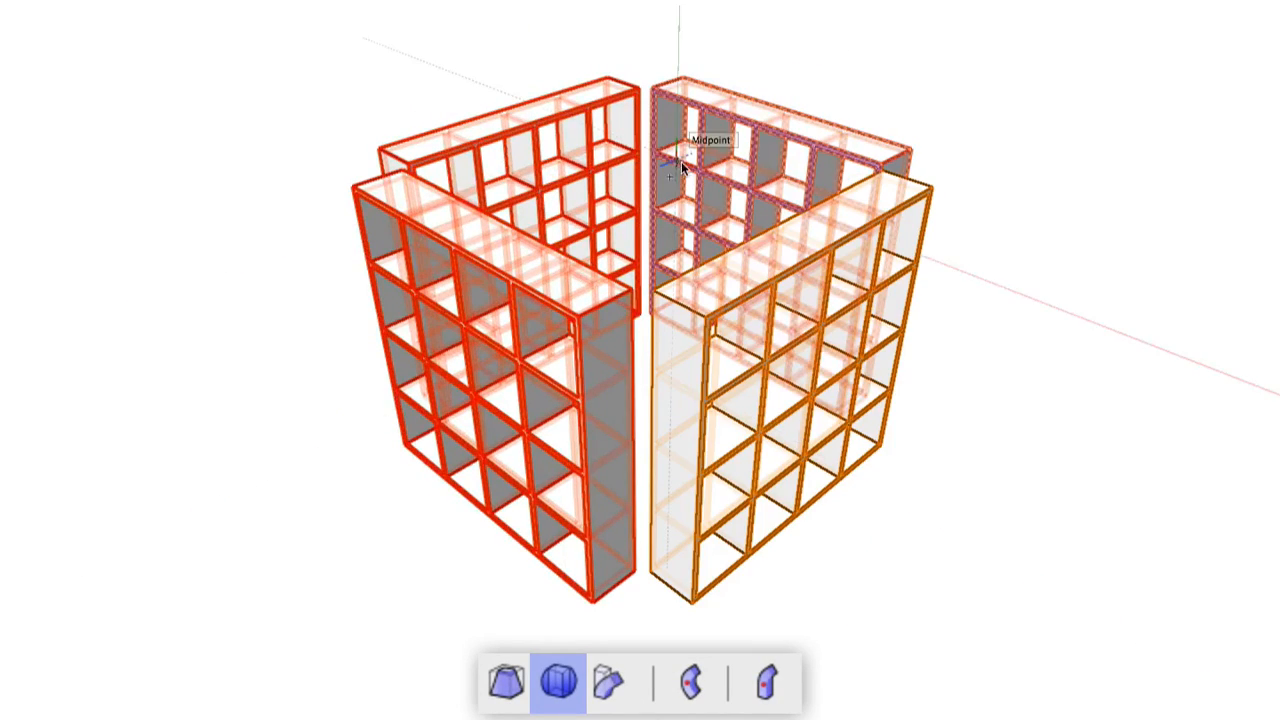
click(748, 272)
click(629, 312)
click(636, 382)
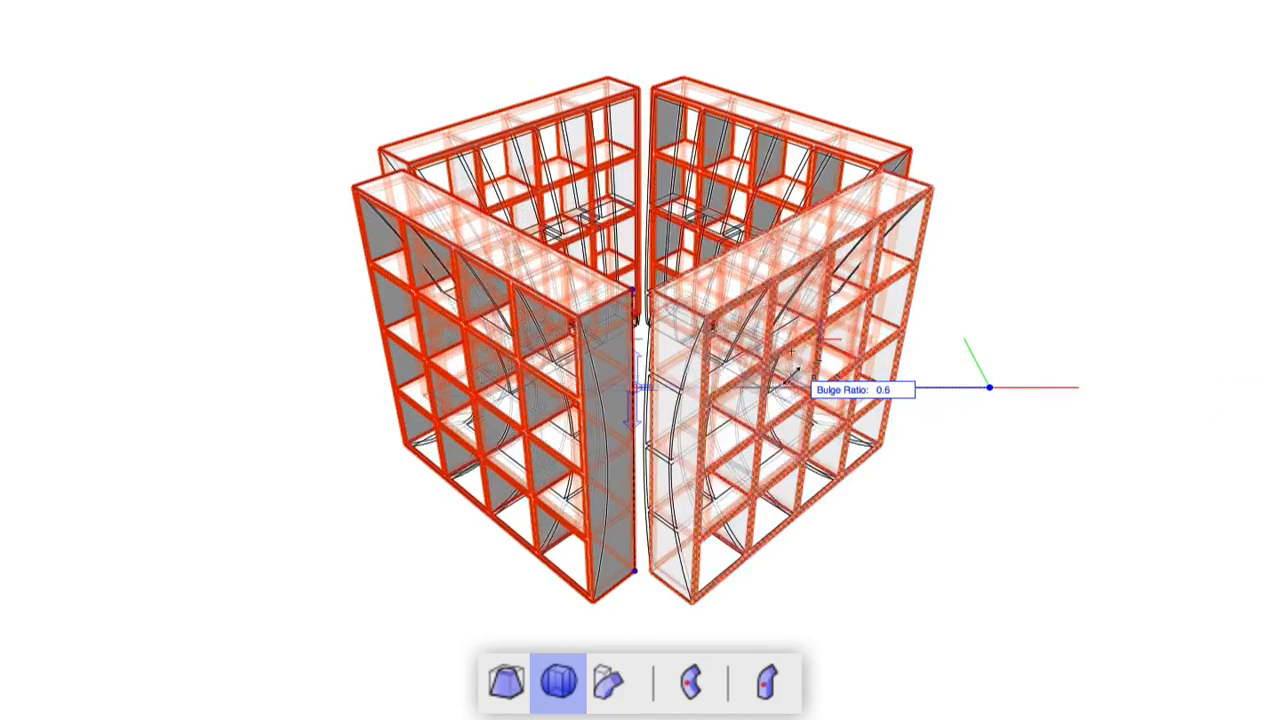
click(790, 383)
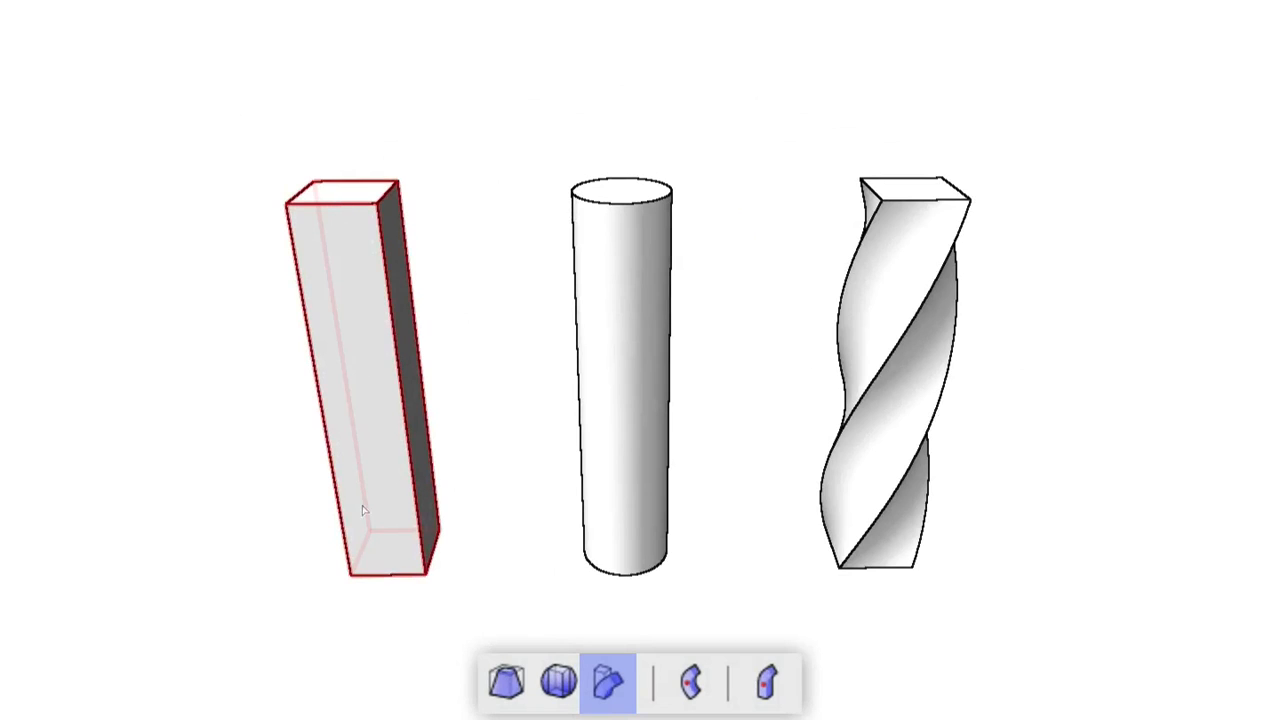
Step: Bend the box and cylinder into arcs from their bases, then the twisted column by about −90°
click(387, 572)
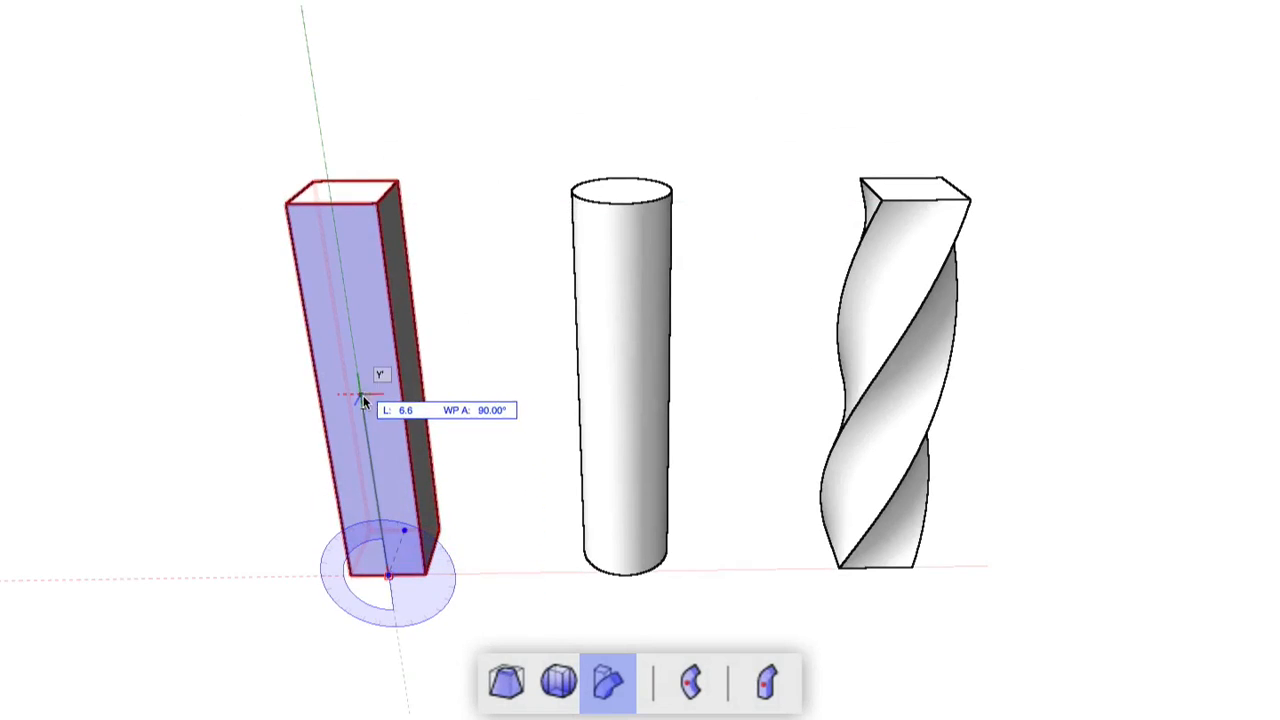
click(363, 399)
click(397, 408)
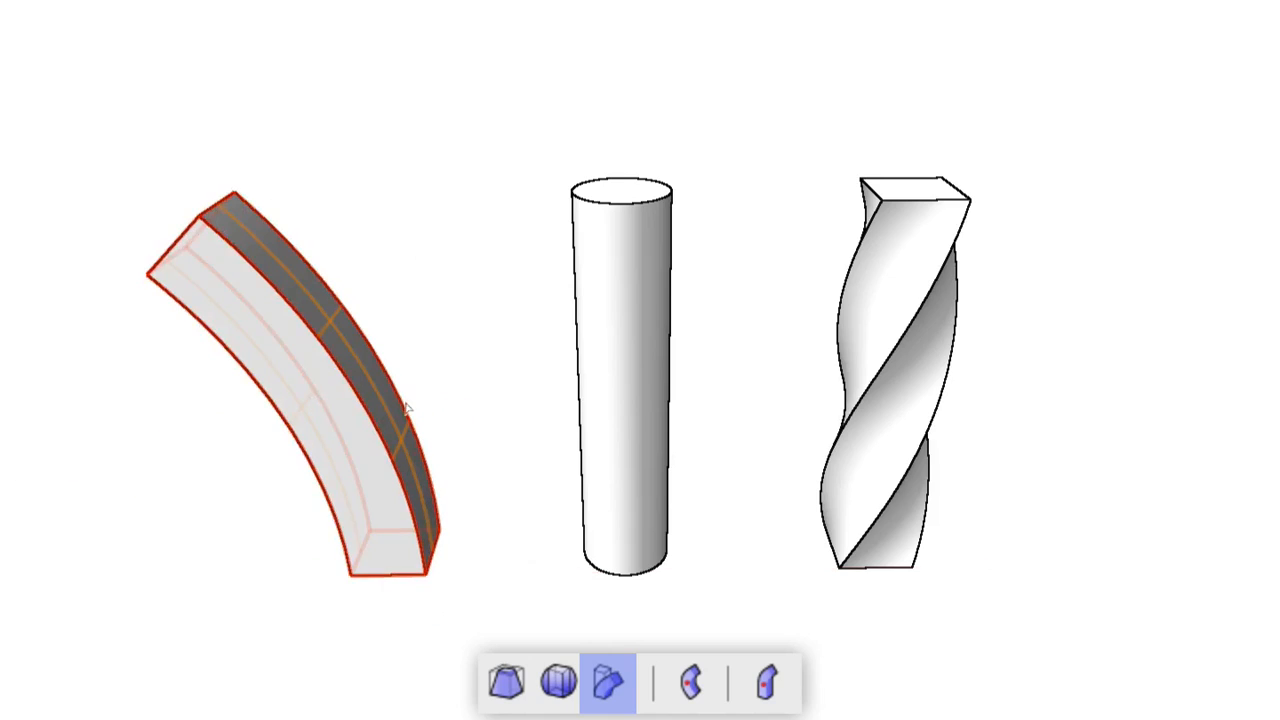
click(620, 545)
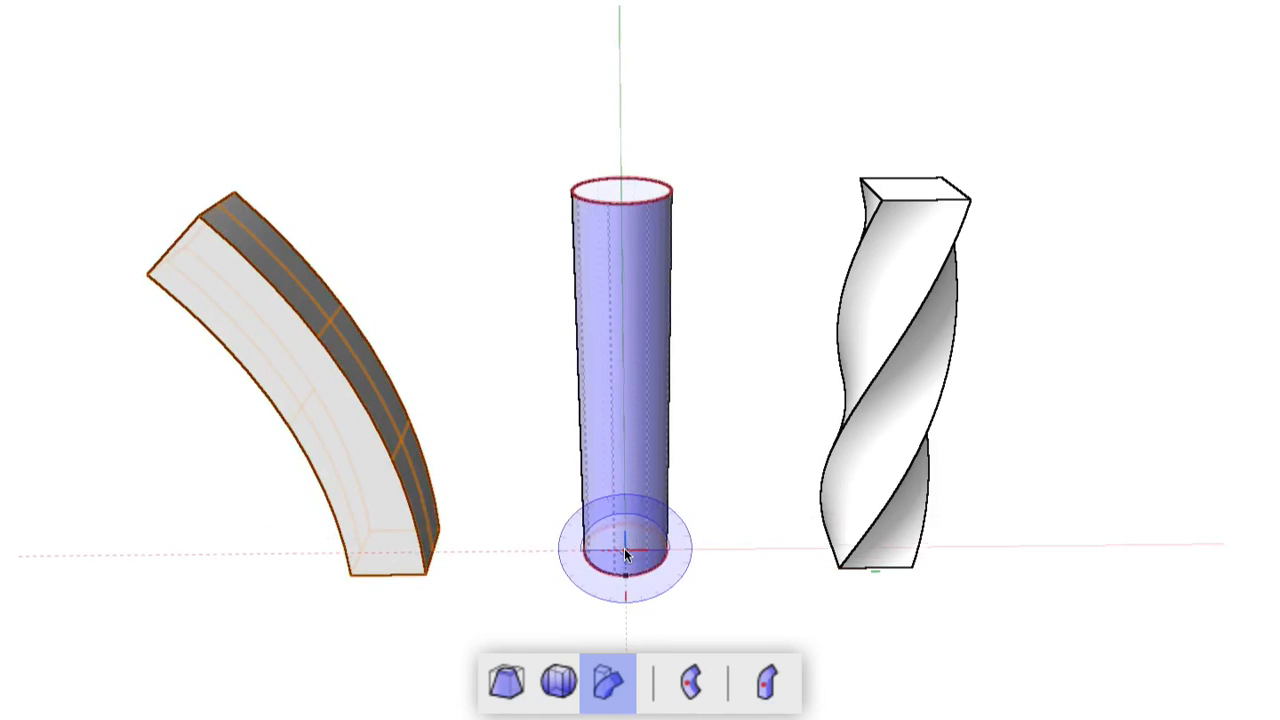
click(621, 304)
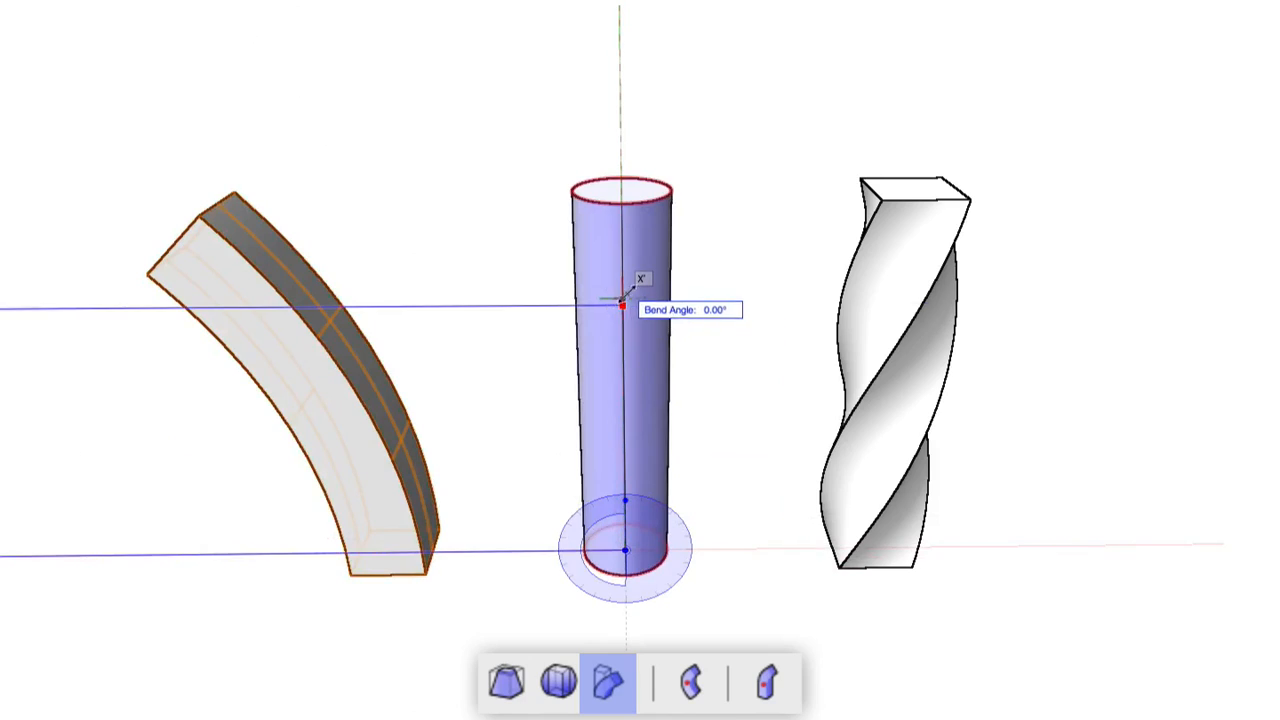
click(666, 296)
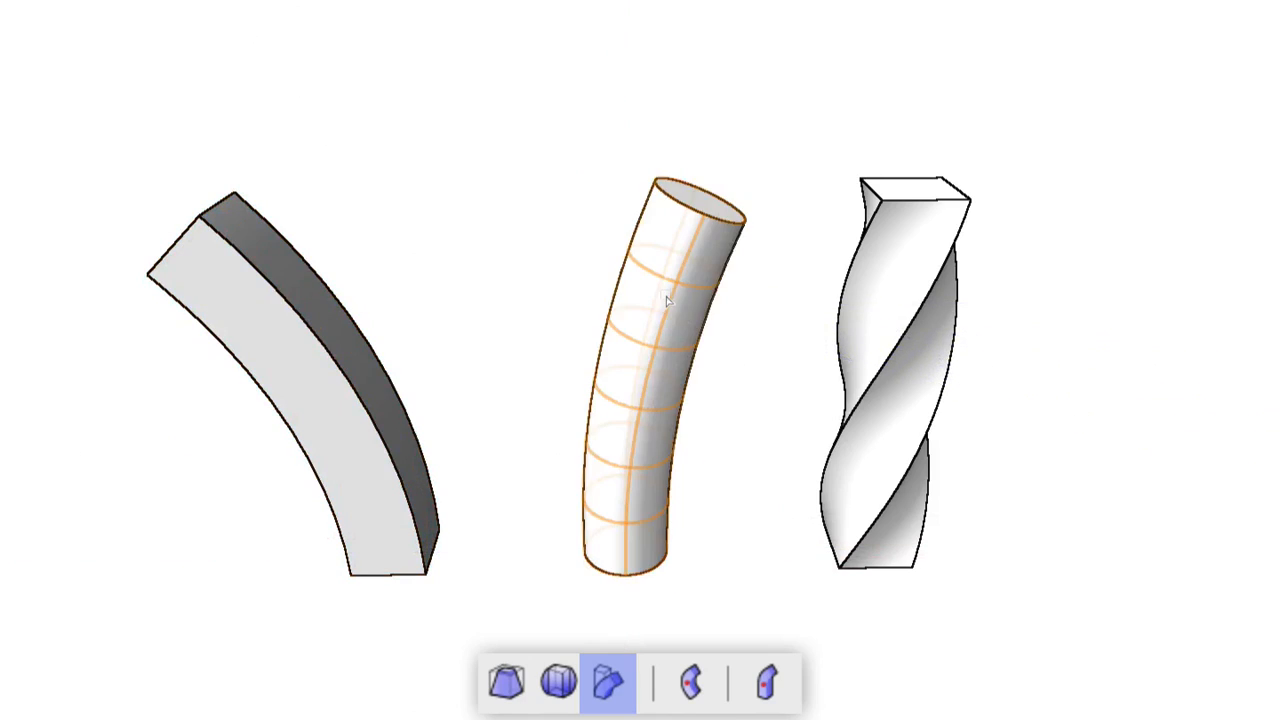
click(878, 556)
click(890, 198)
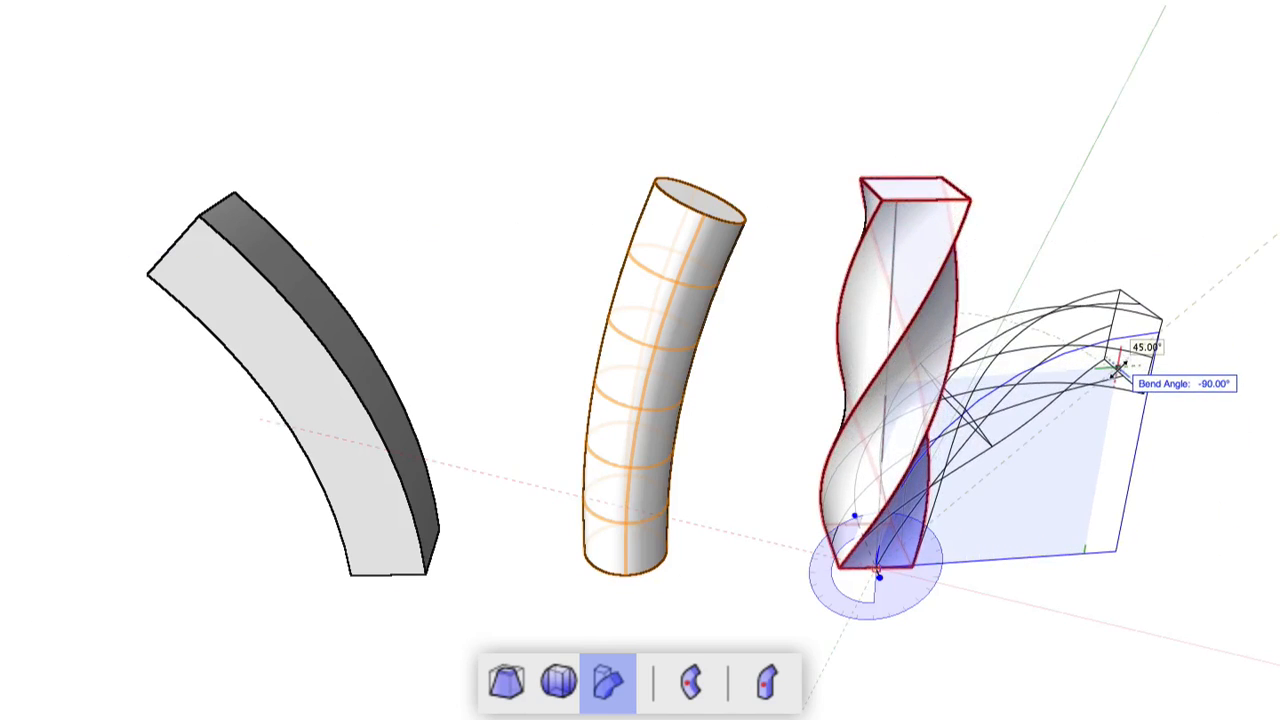
click(1114, 360)
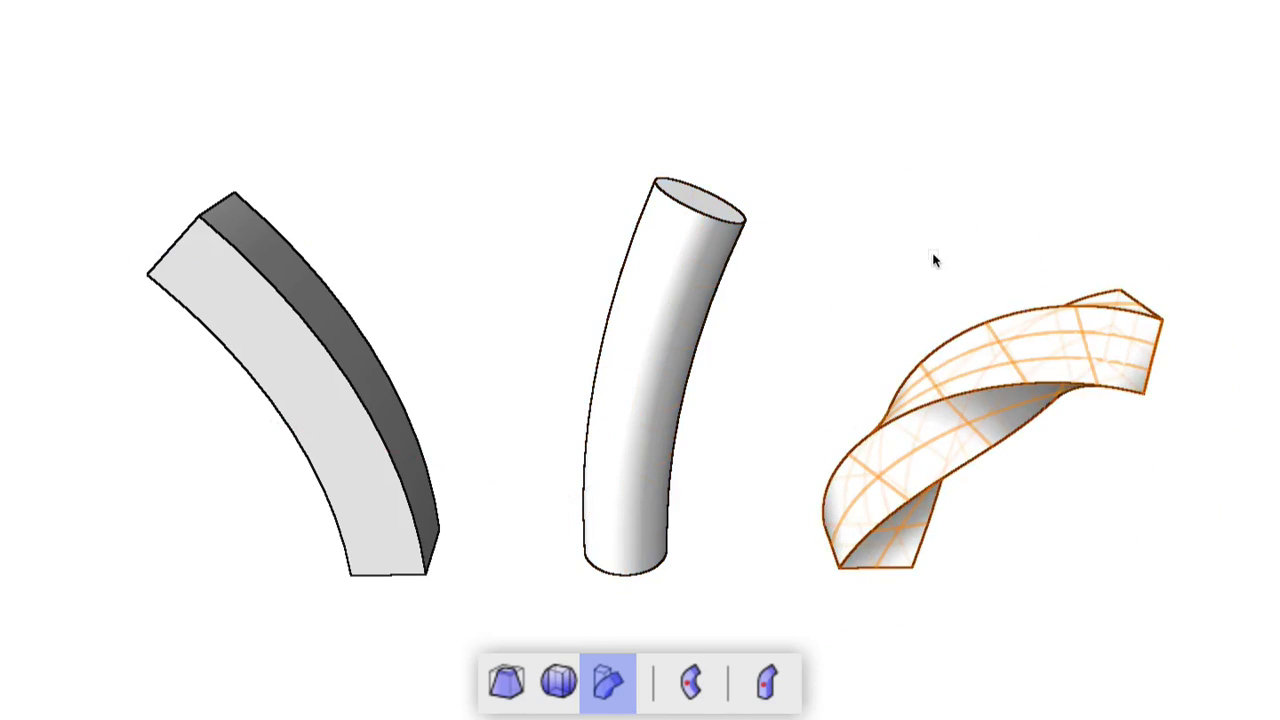
Step: Add two more bends to the cylinder: a sharper one near the top and one lower down
click(654, 343)
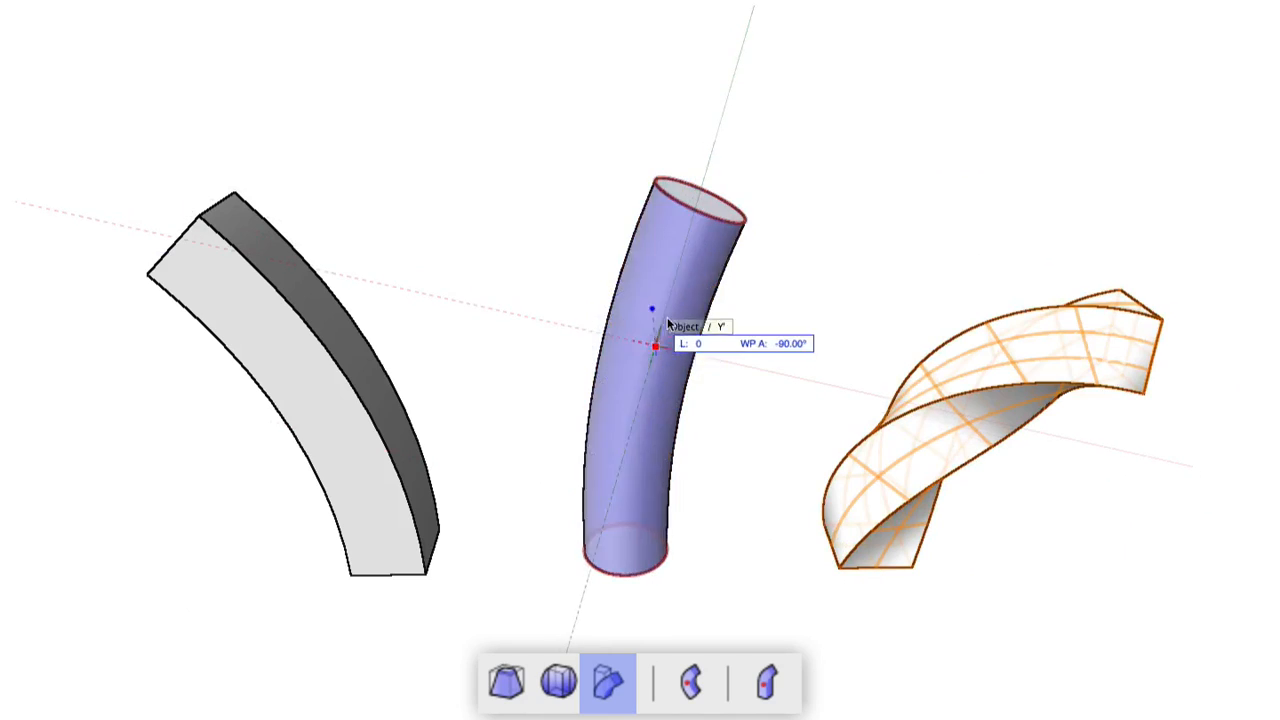
click(688, 227)
click(595, 209)
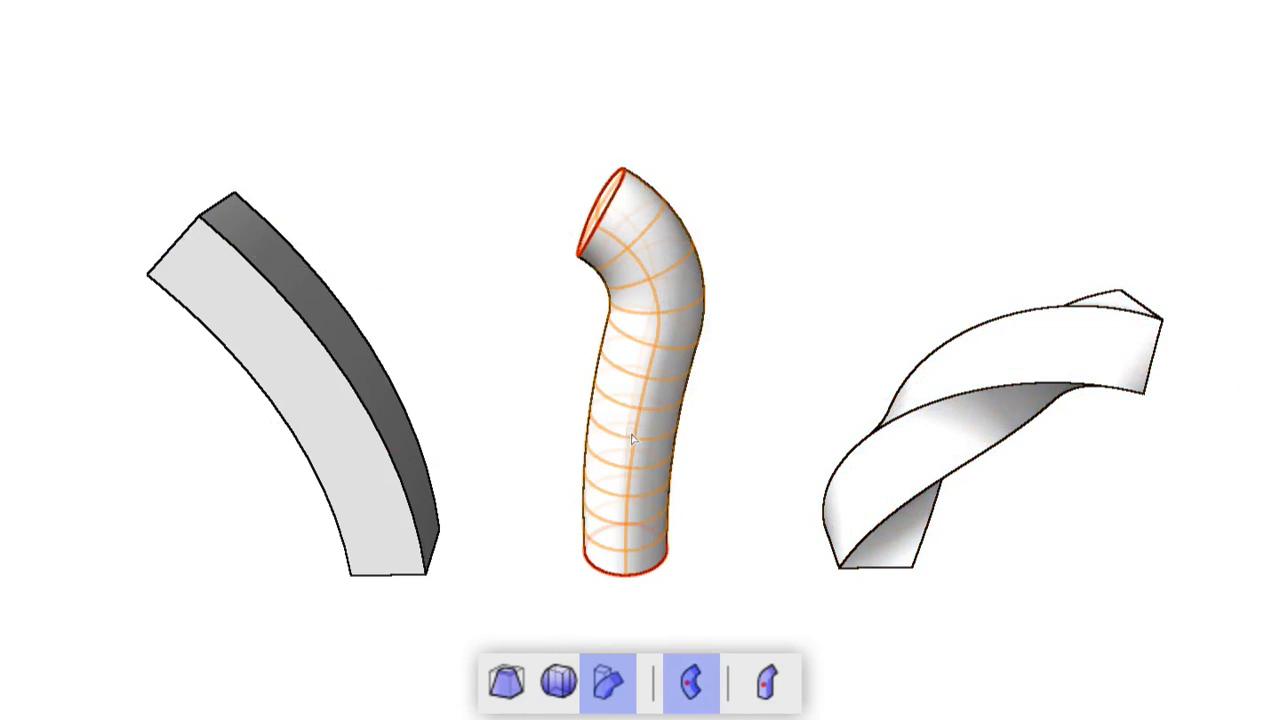
click(627, 477)
click(627, 566)
click(678, 540)
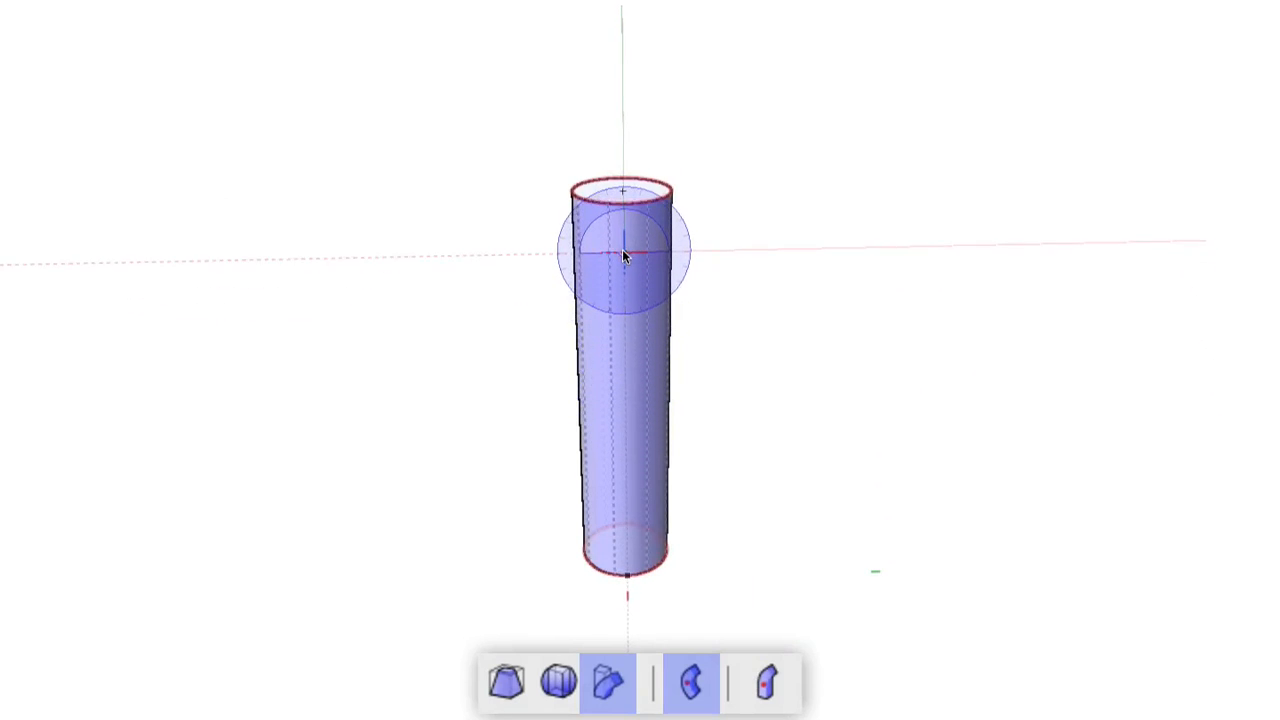
click(622, 570)
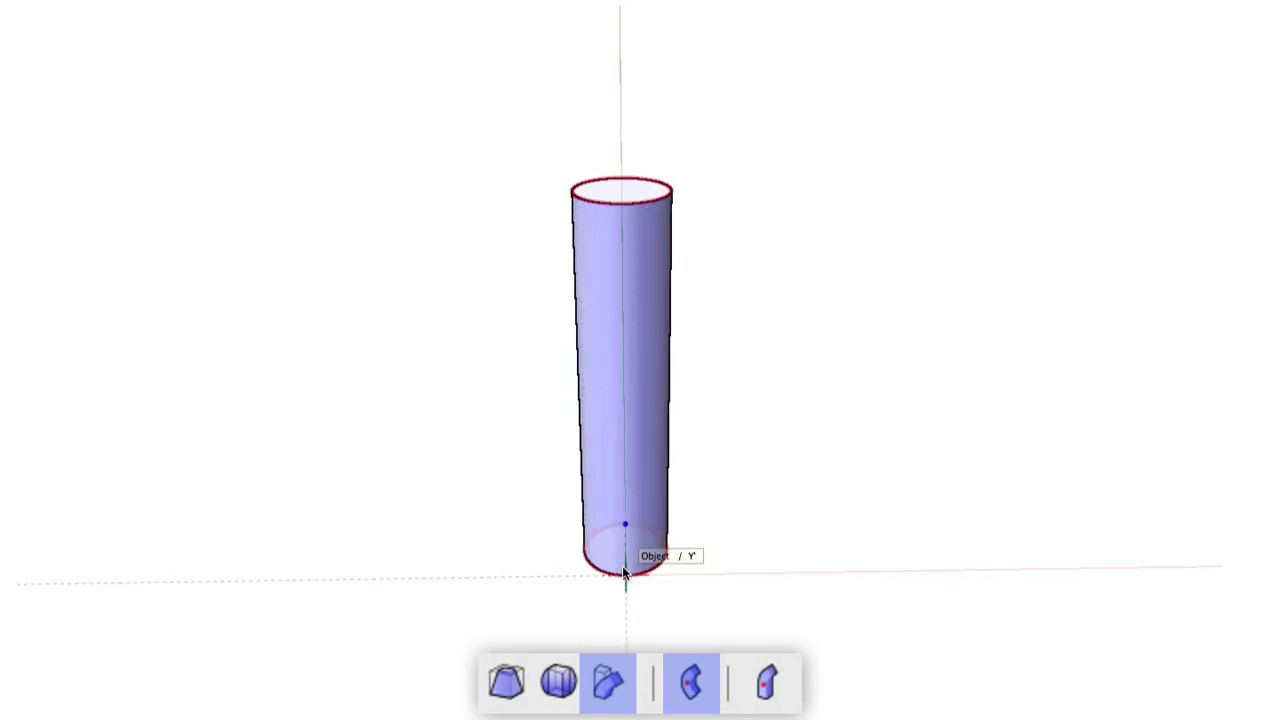
click(640, 205)
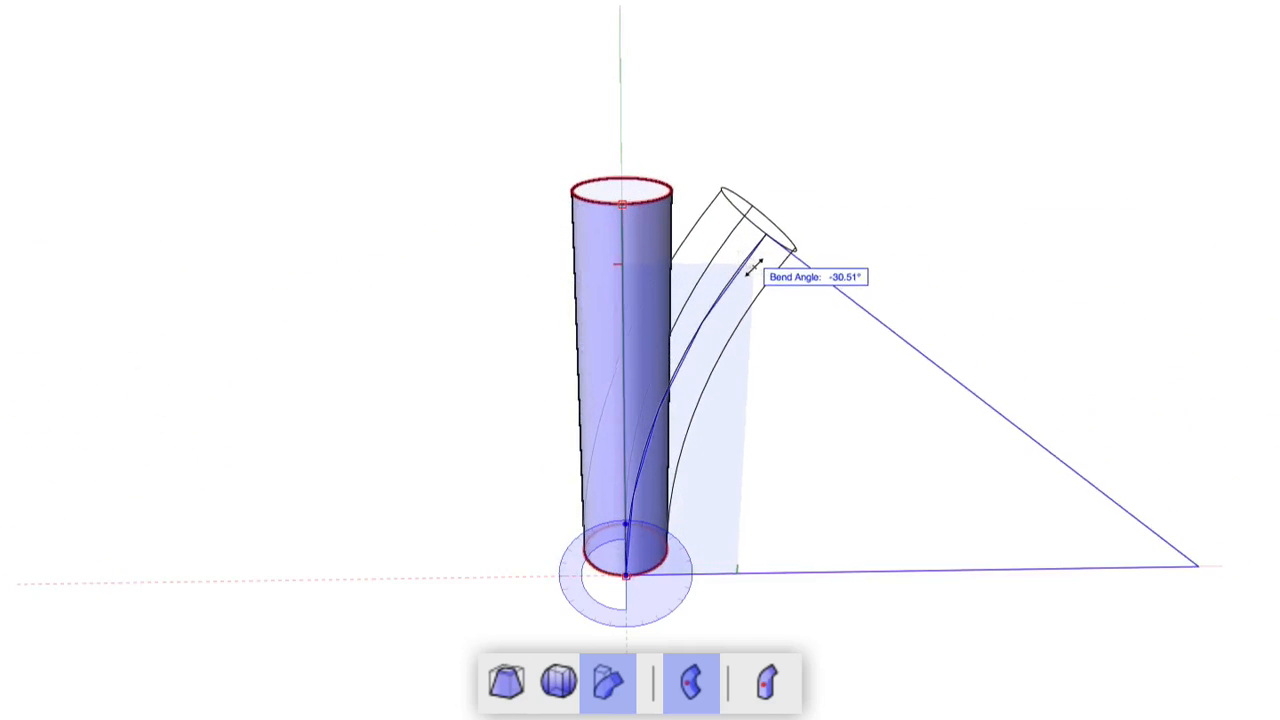
key(Escape)
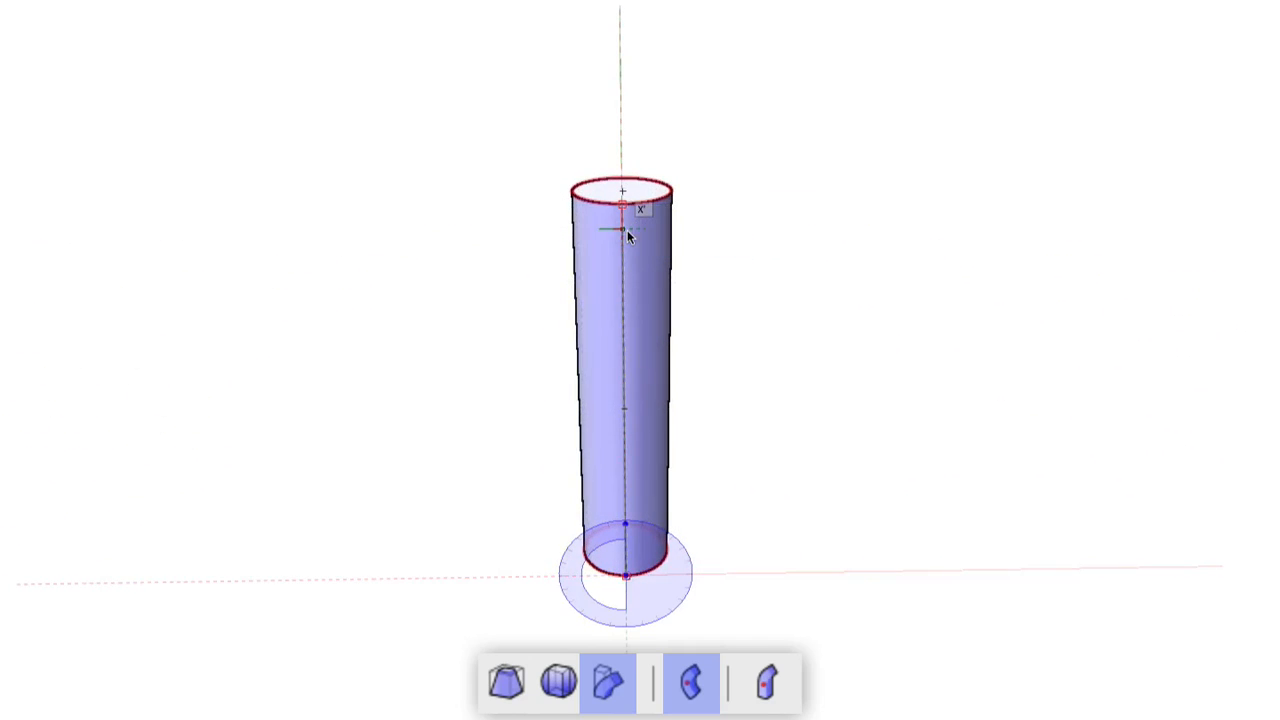
click(621, 390)
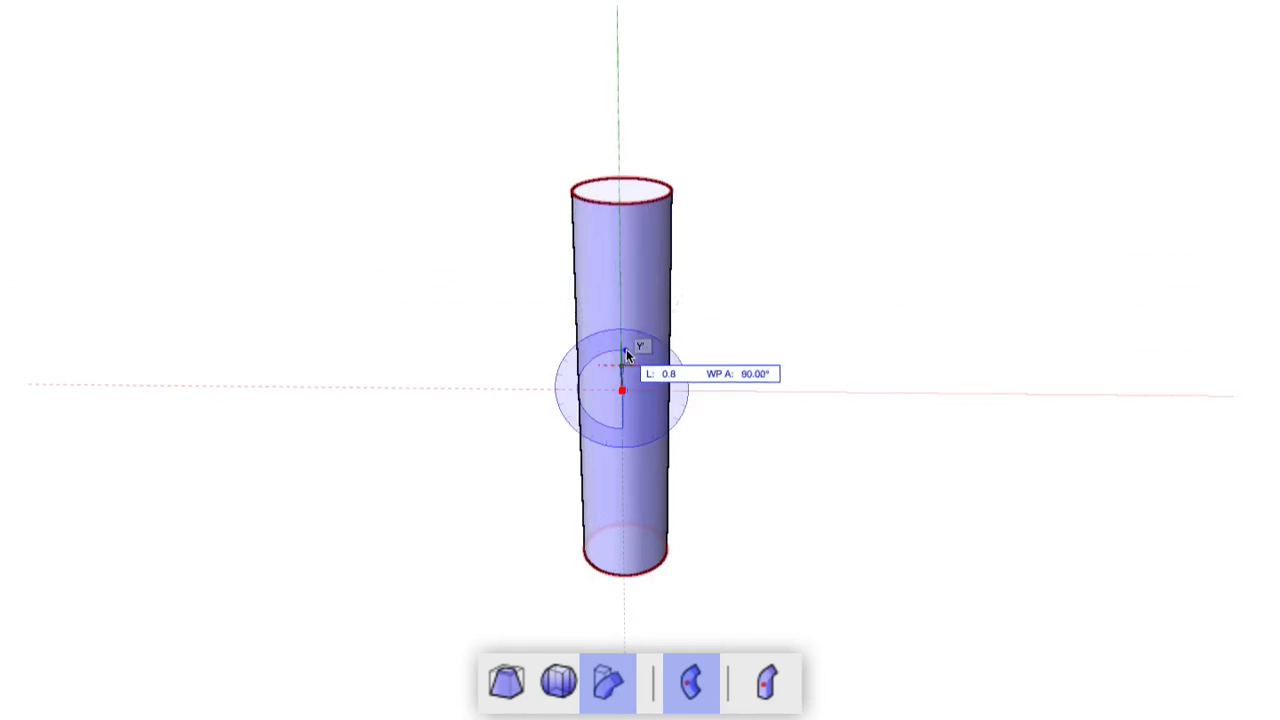
click(624, 208)
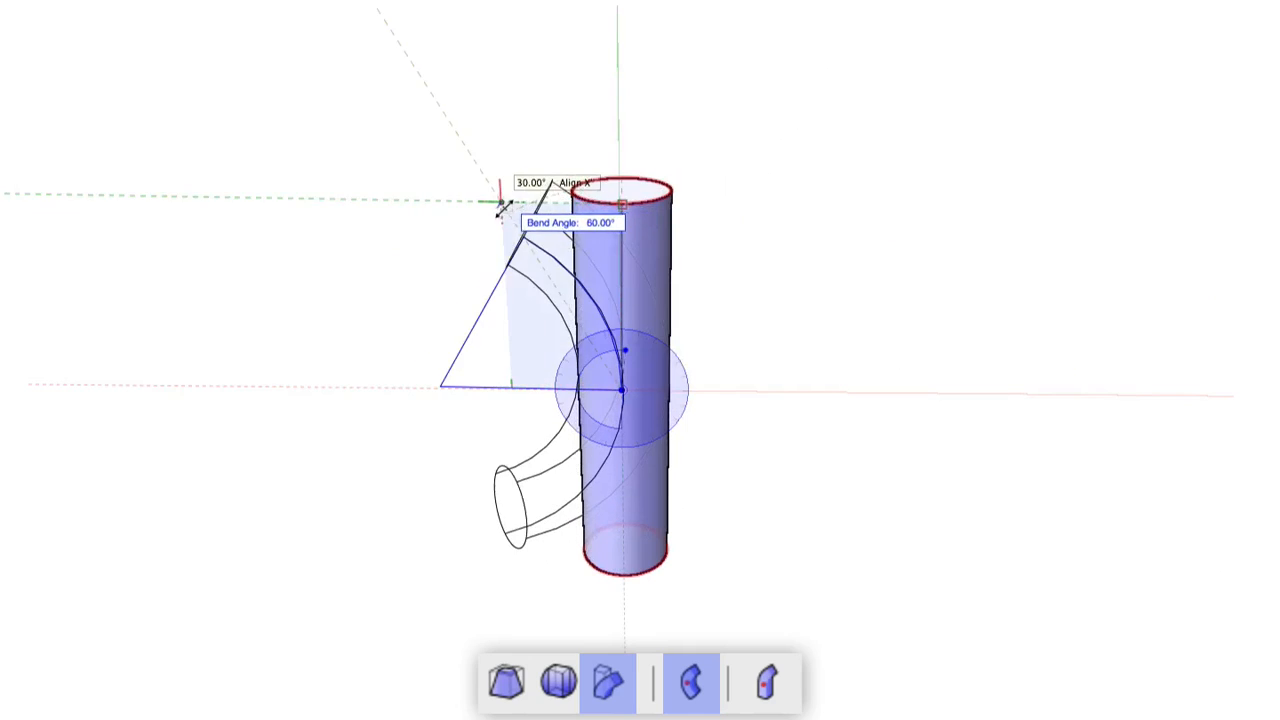
click(626, 213)
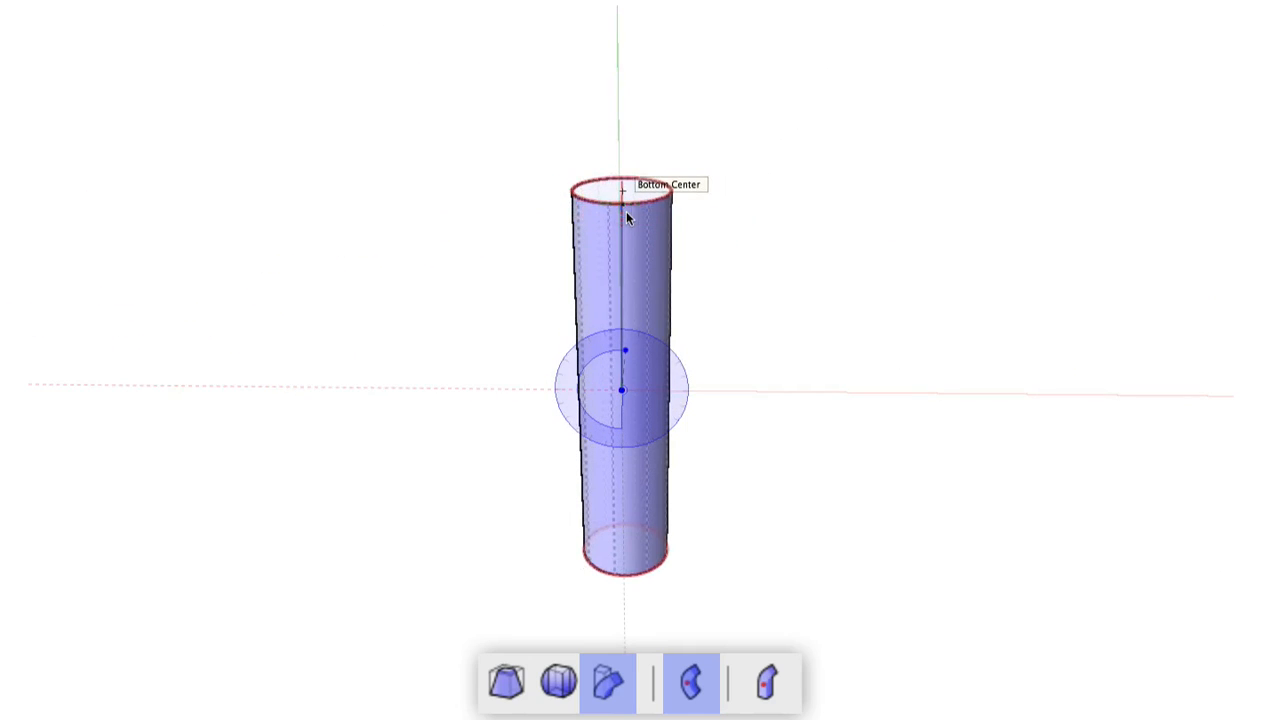
click(626, 212)
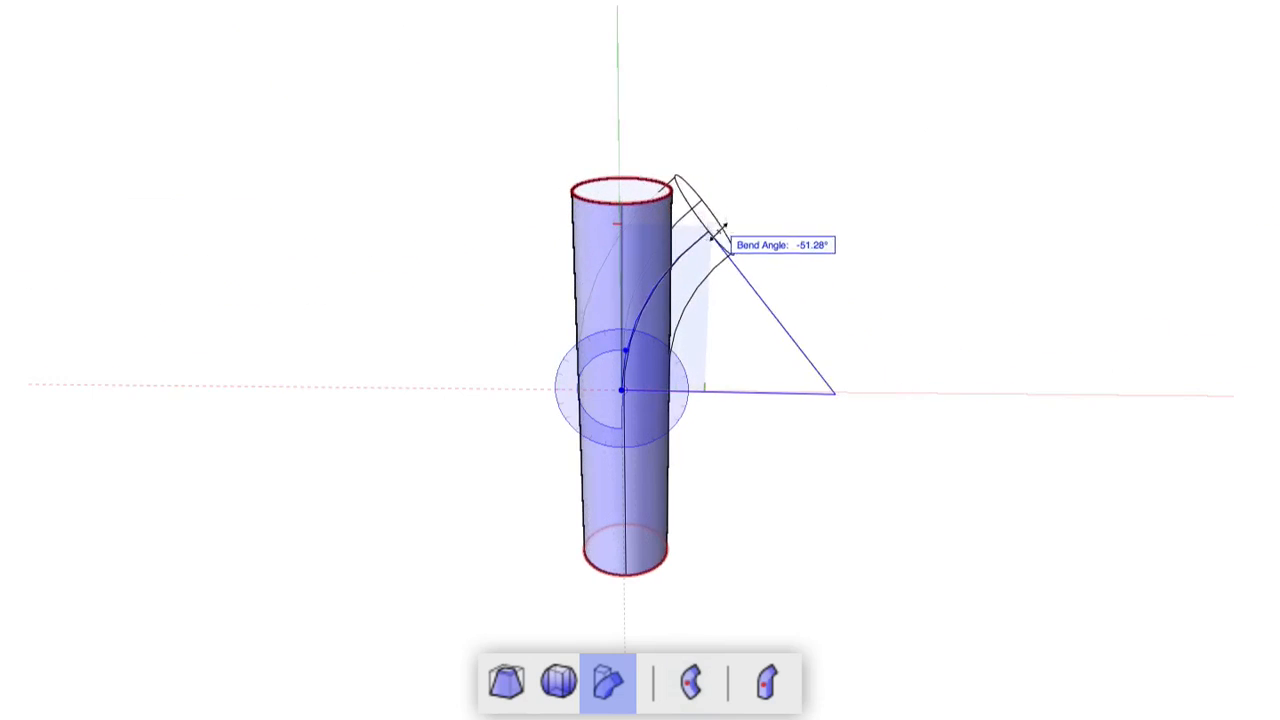
Step: Bend the cylinder's upper half sideways from mid-height by about 39°
click(619, 201)
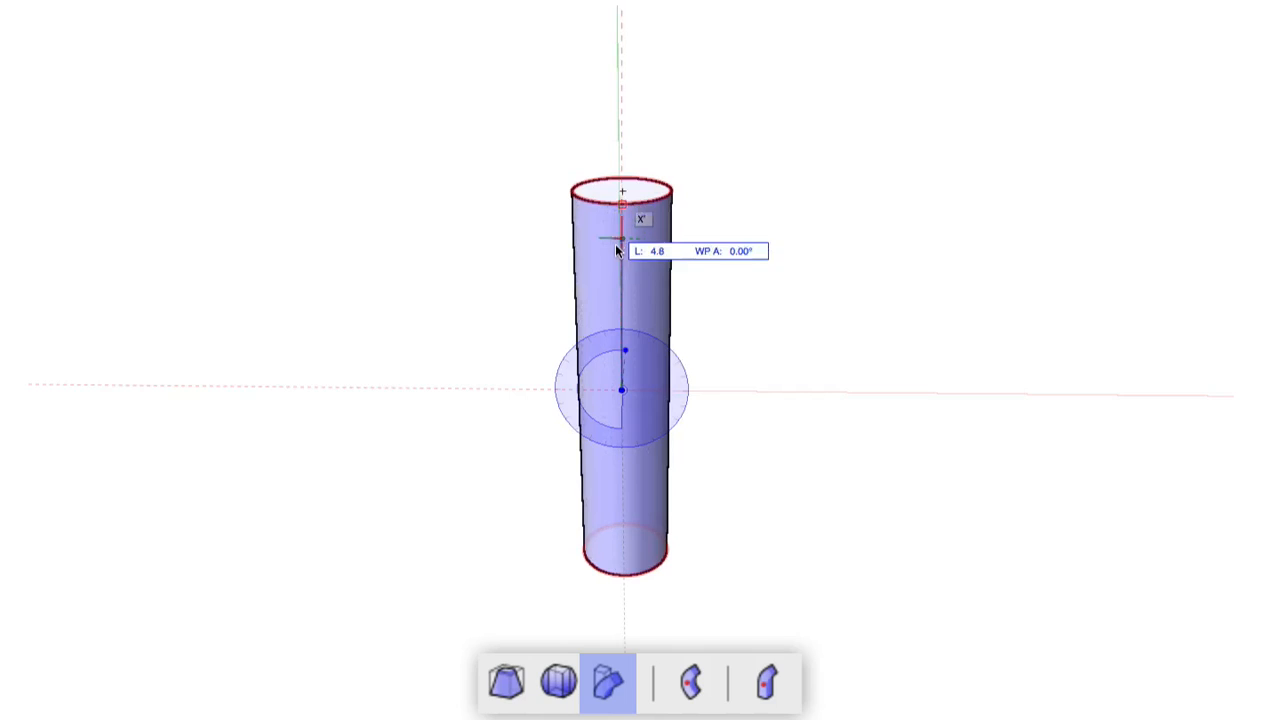
click(619, 326)
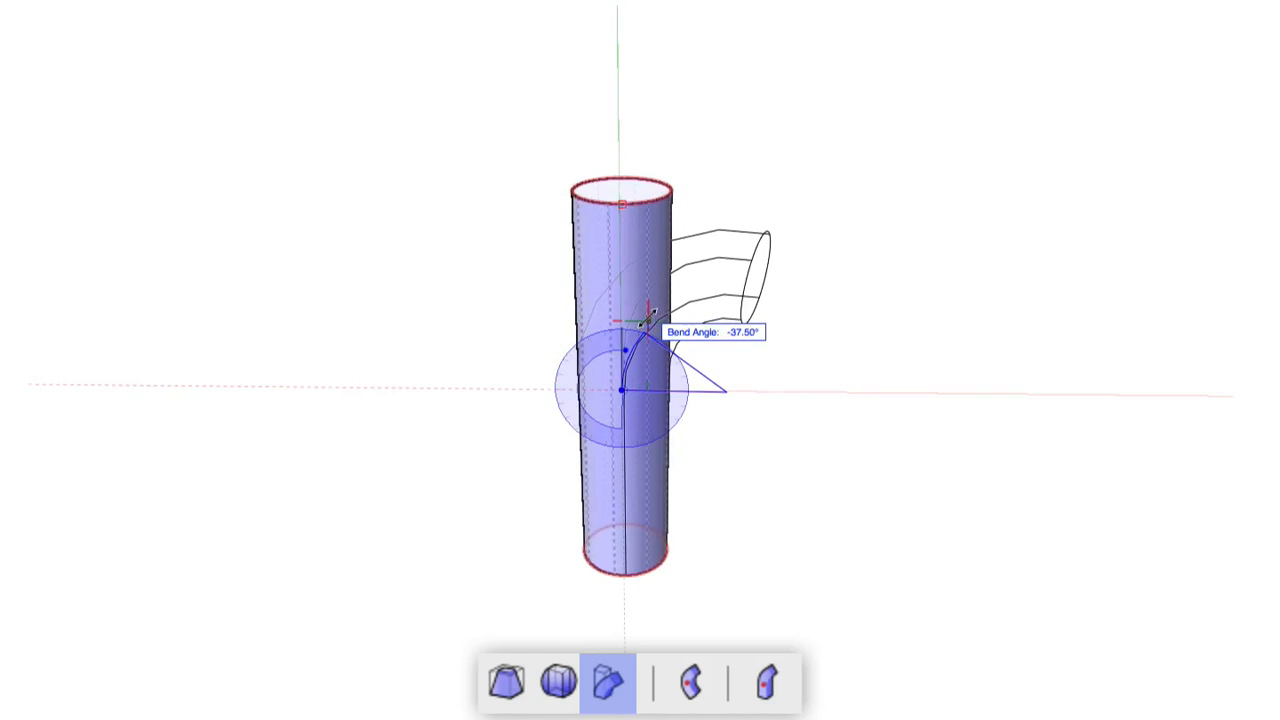
click(647, 320)
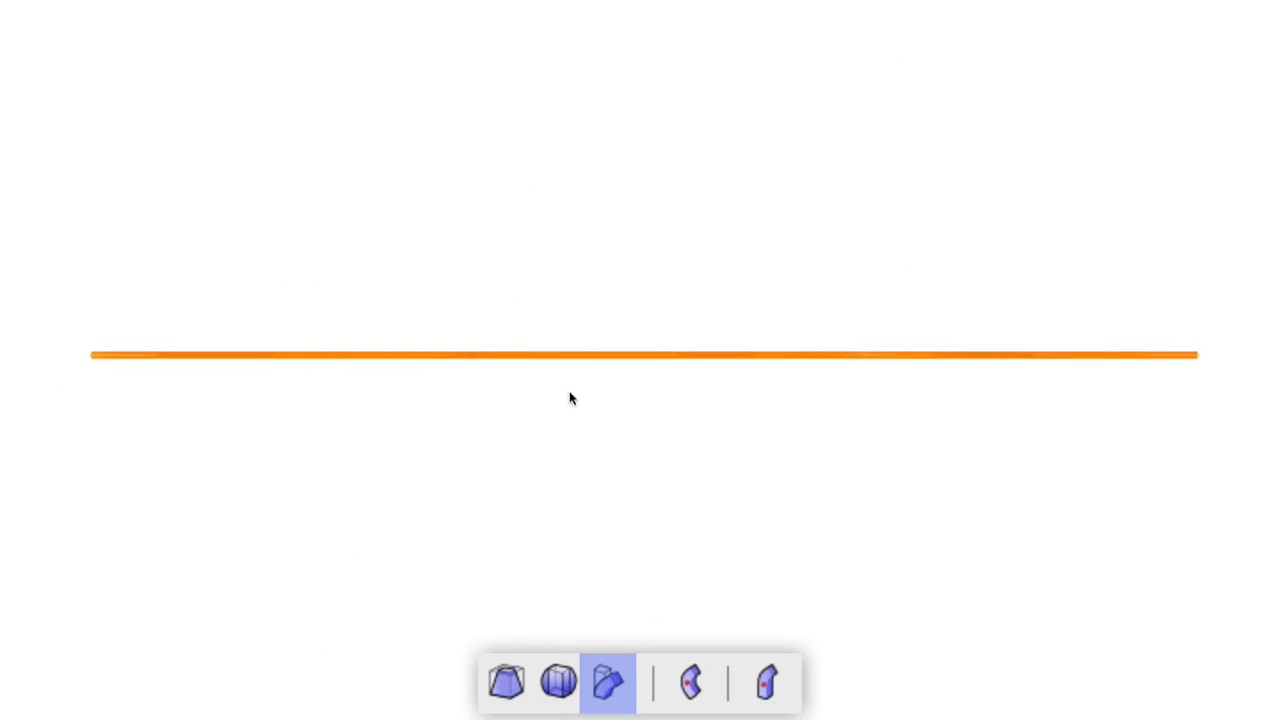
Step: Select the straight line and define a bend running from its left end to its right end
click(688, 357)
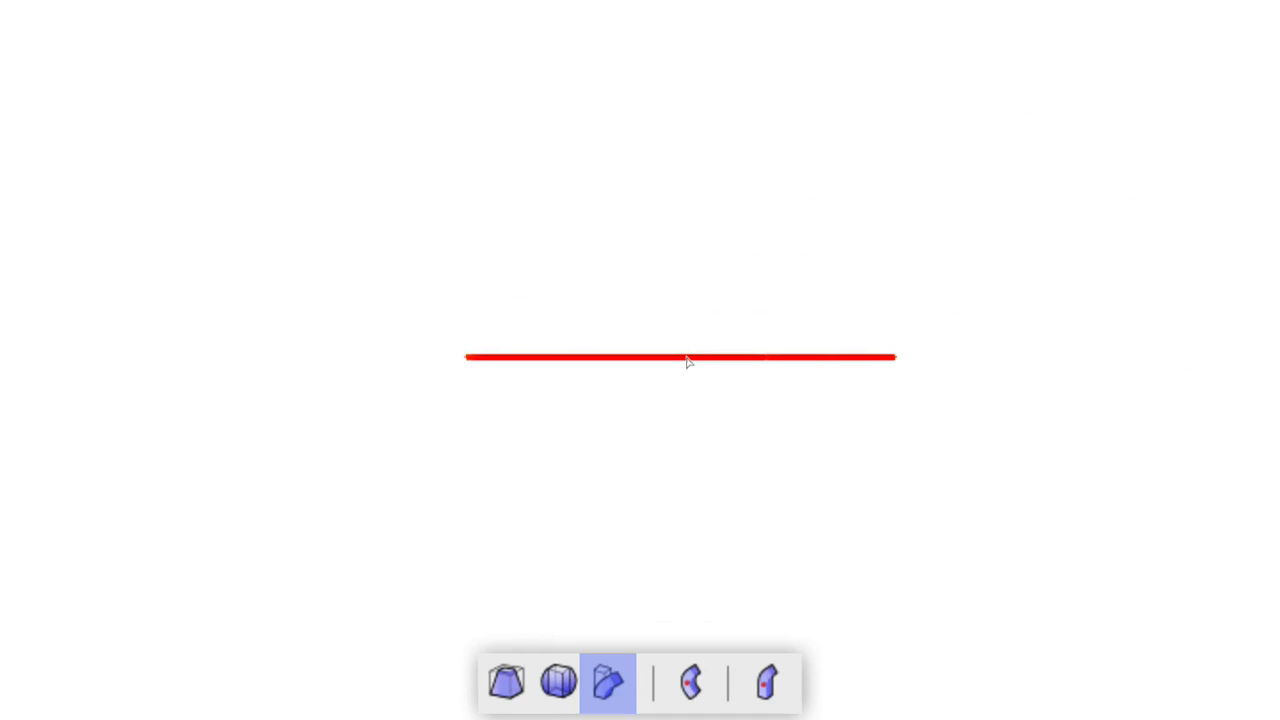
click(466, 357)
click(895, 358)
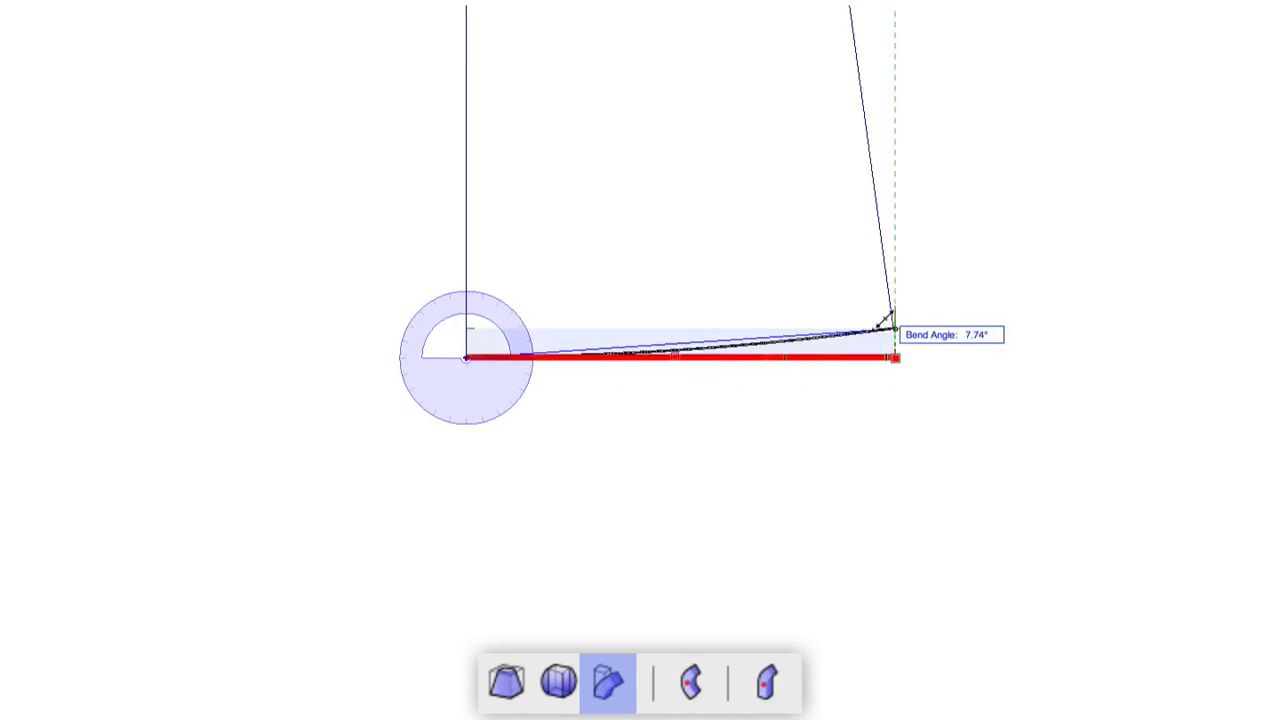